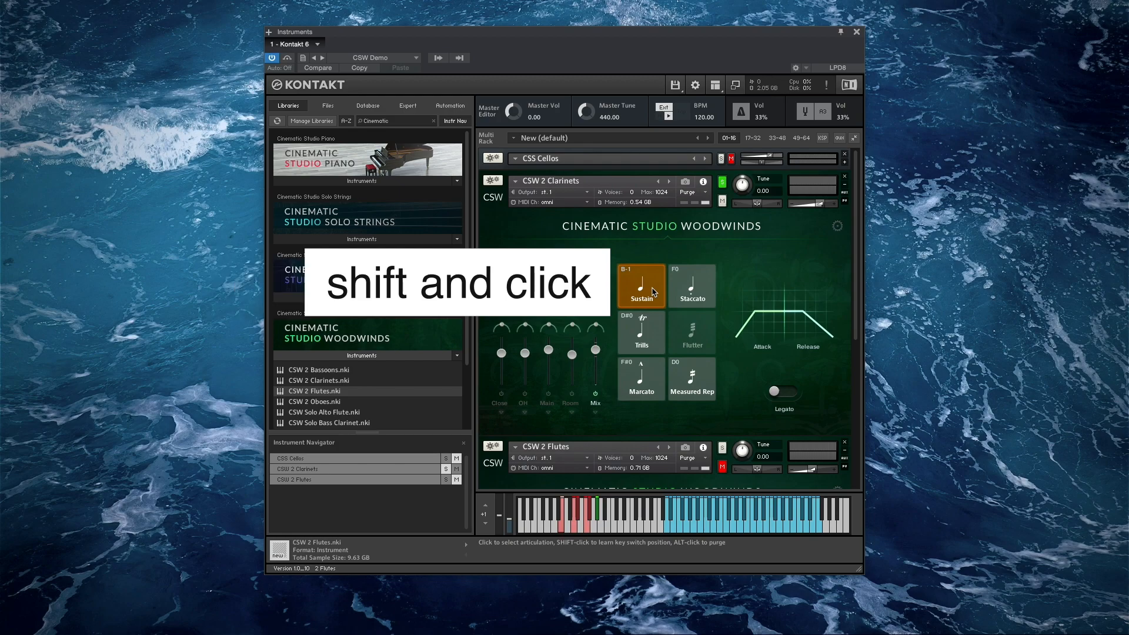
# Reassign the Sustain key switch of CSW 2 Clarinets to B-1 and reset all key switches to their defaults.
pyautogui.keyDown('shift'); pyautogui.click(654, 291); pyautogui.keyUp('shift')
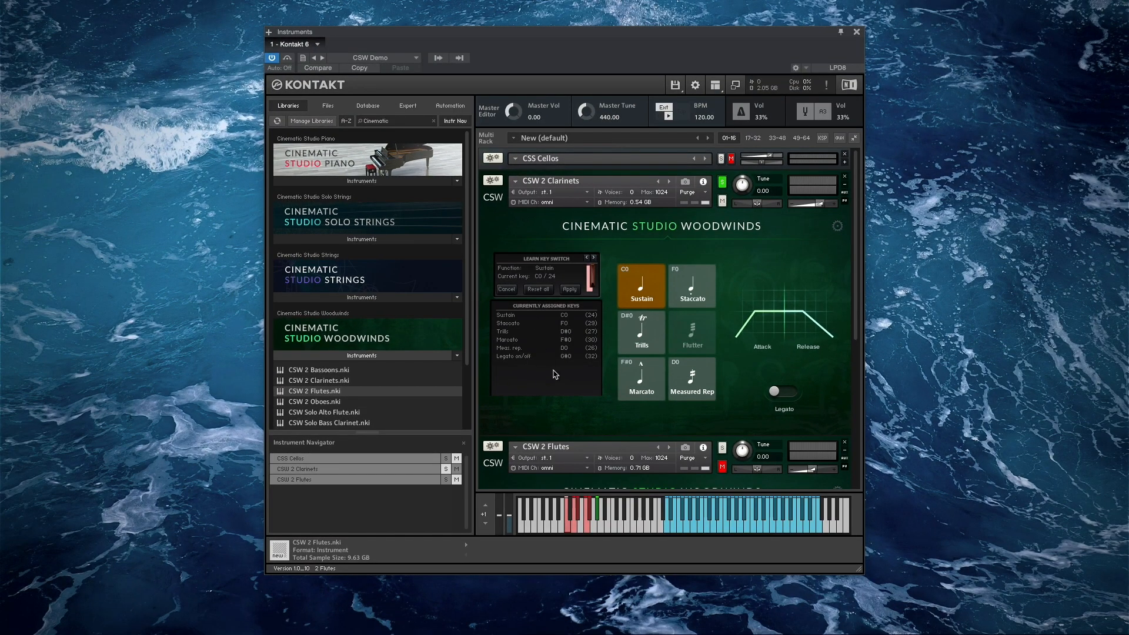
pyautogui.click(560, 529)
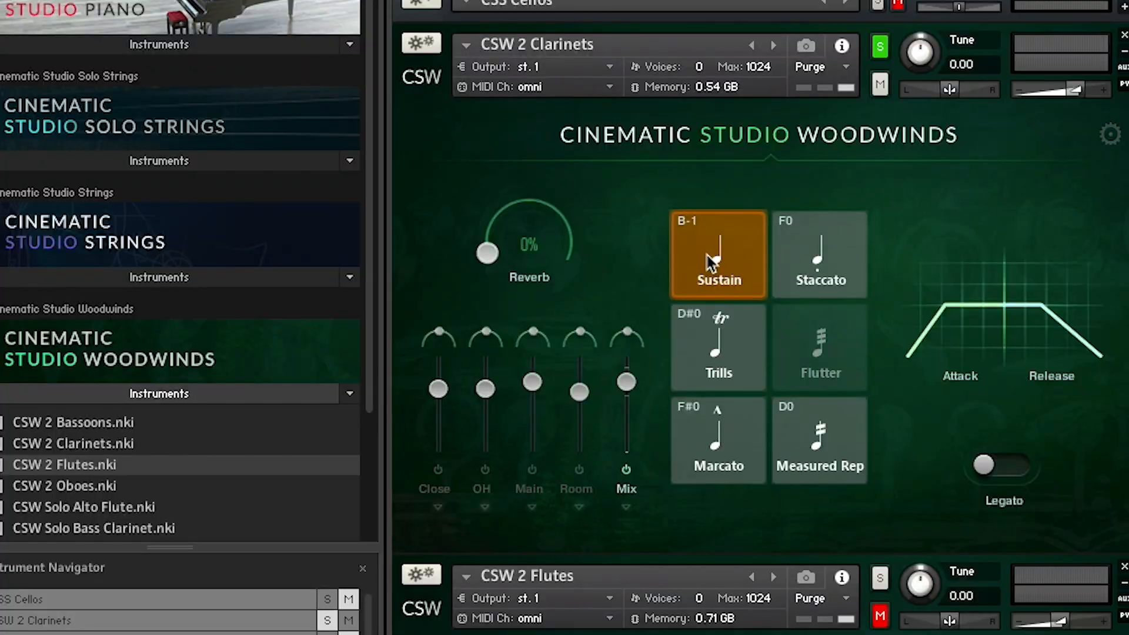
pyautogui.rightClick(642, 294)
pyautogui.click(511, 265)
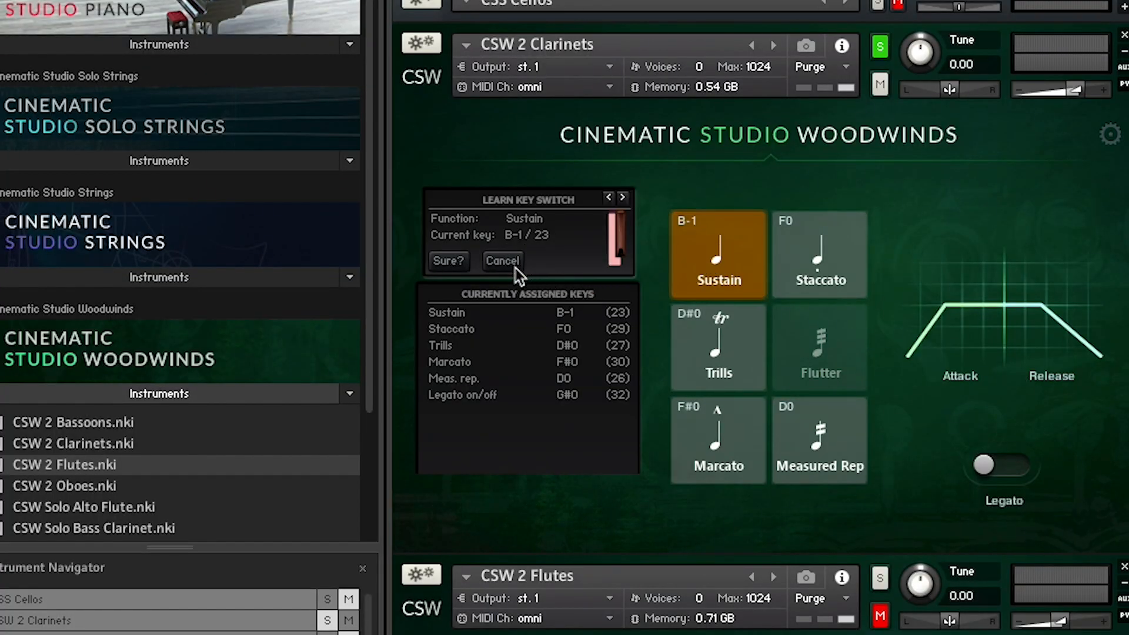
pyautogui.click(445, 260)
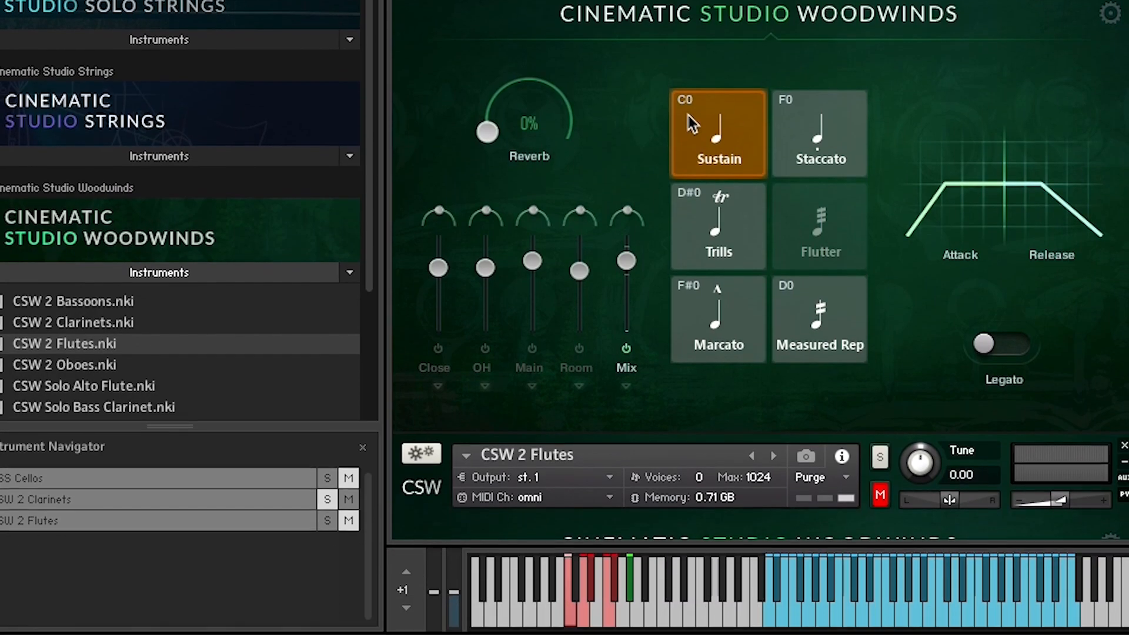
# Purge and reload the clarinets' Sustain articulation, and purge Trills, Staccato and Measured Rep.
pyautogui.keyDown('alt'); pyautogui.click(688, 118); pyautogui.keyUp('alt')
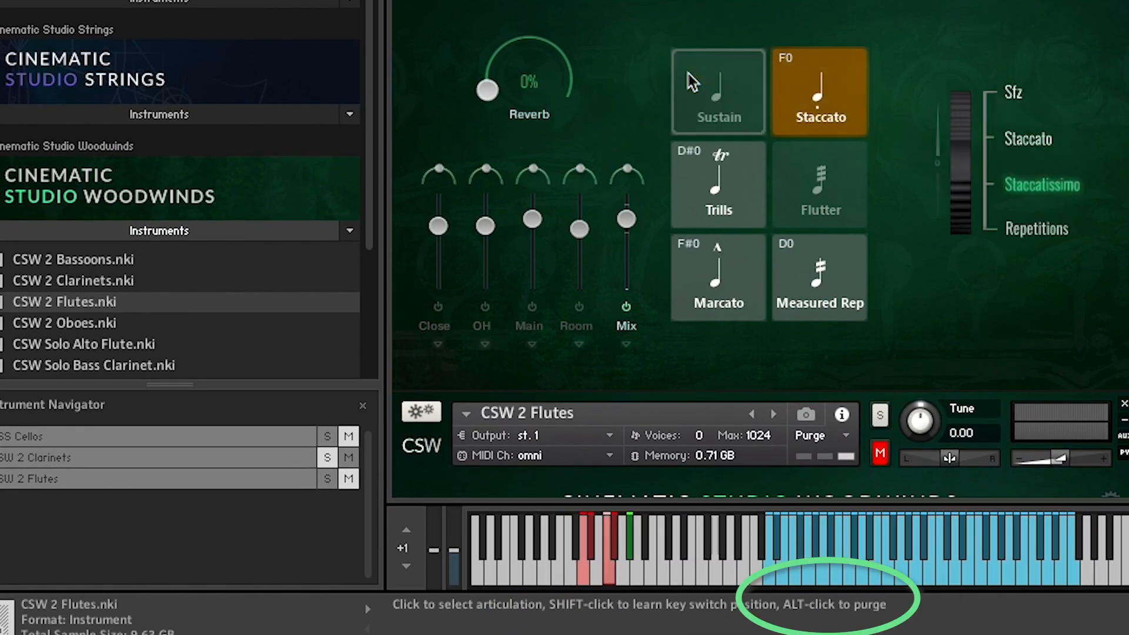
pyautogui.click(698, 118)
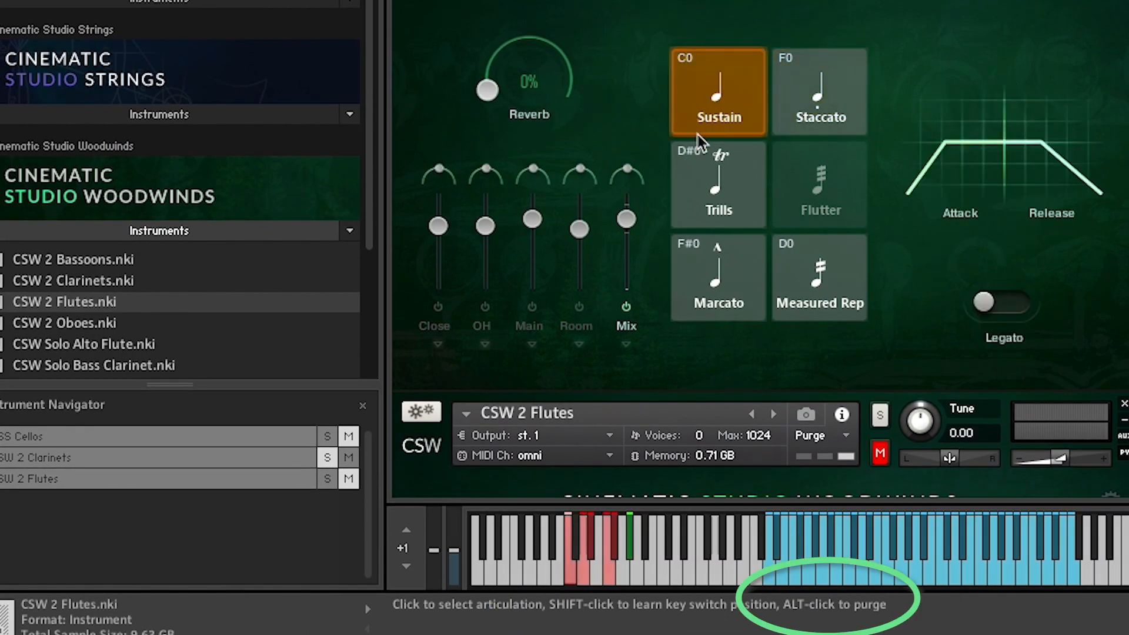
pyautogui.keyDown('alt'); pyautogui.click(697, 190); pyautogui.keyUp('alt')
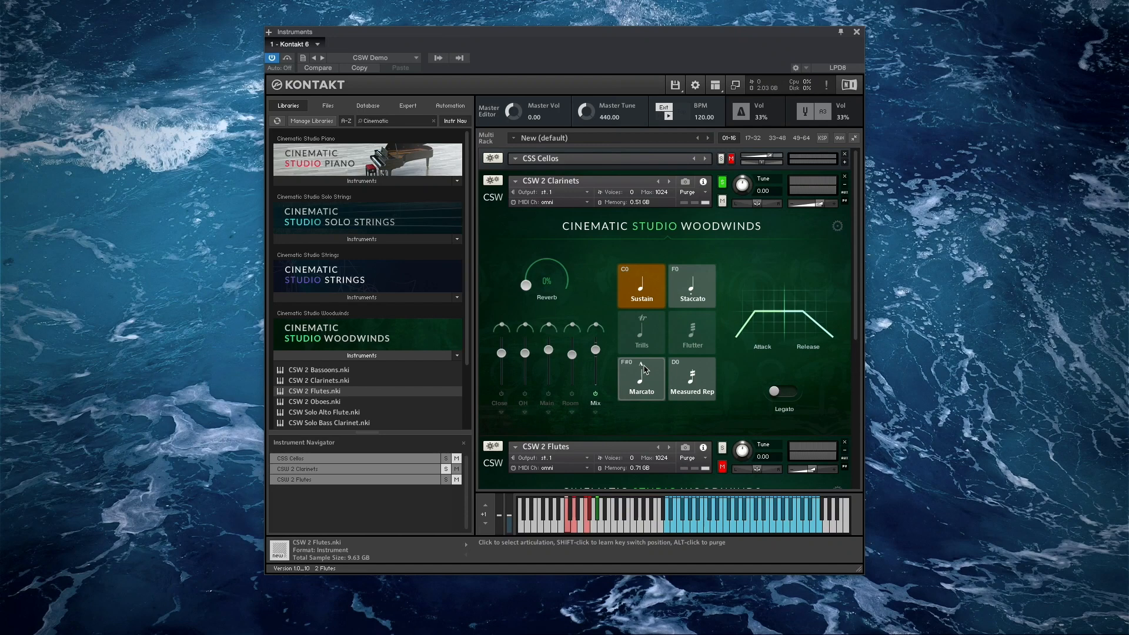
pyautogui.keyDown('alt'); pyautogui.click(821, 102); pyautogui.keyUp('alt')
pyautogui.keyDown('alt'); pyautogui.click(823, 285); pyautogui.keyUp('alt')
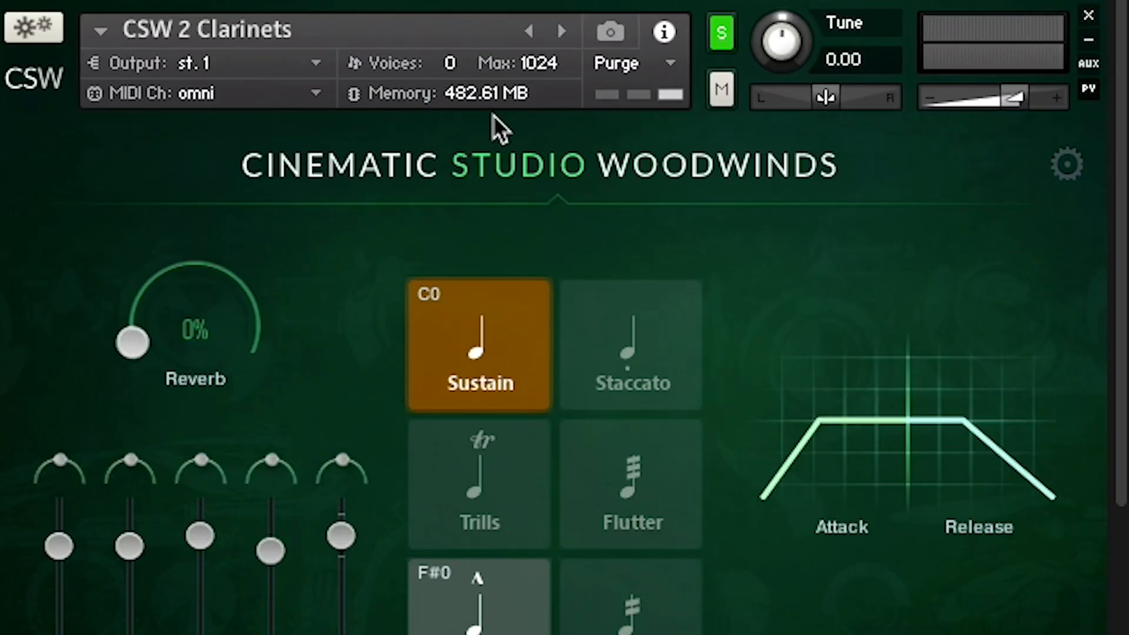
# Examine the sample purge options of the CSW 2 Clarinets instrument.
pyautogui.click(608, 64)
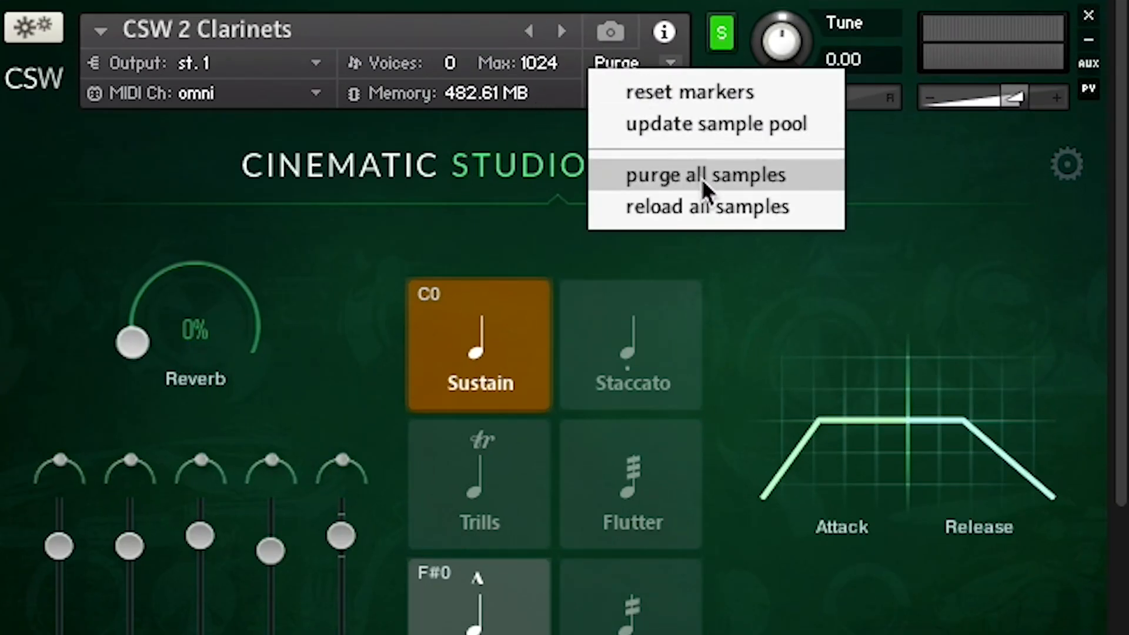
pyautogui.click(788, 129)
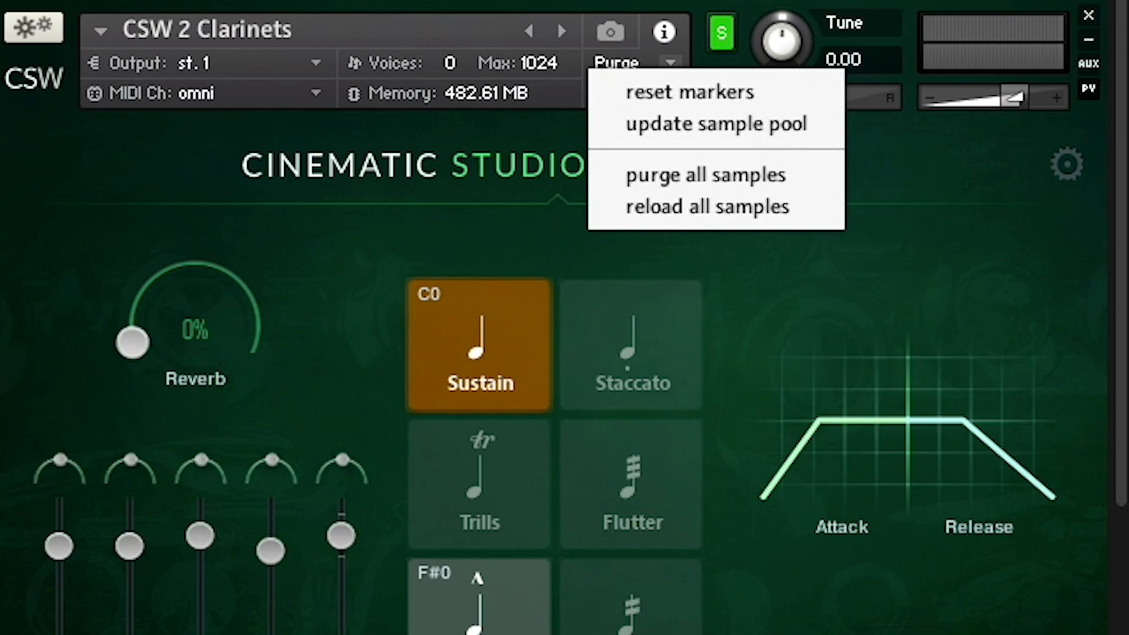
pyautogui.click(580, 39)
pyautogui.click(485, 16)
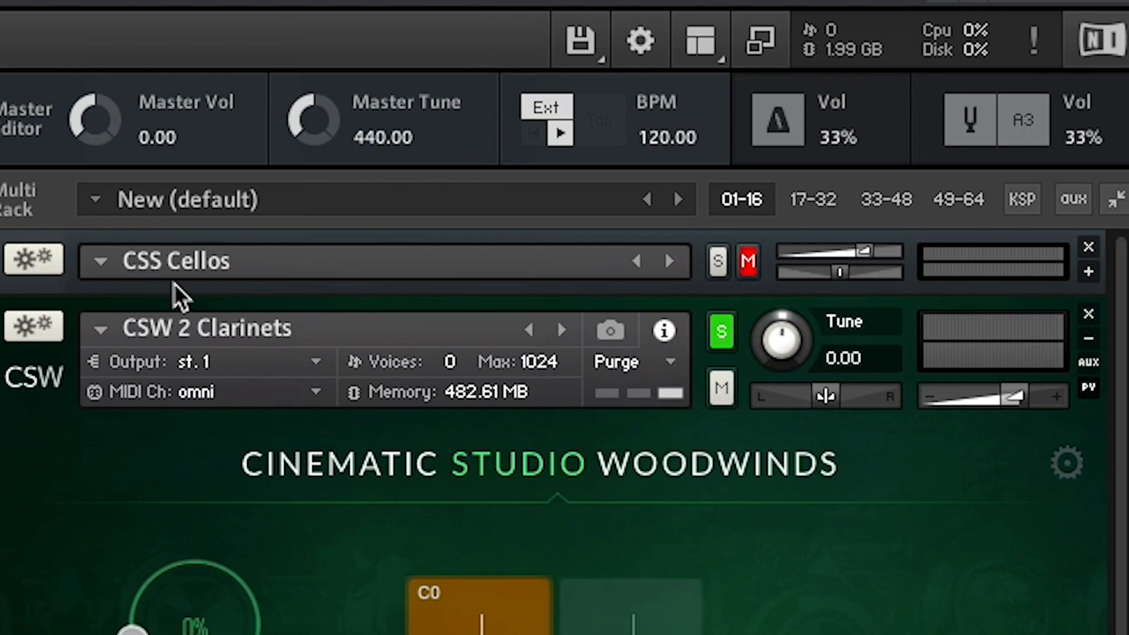
# Expand the CSS Cellos instrument and run the global Update sample pool command.
pyautogui.click(1088, 273)
pyautogui.click(581, 47)
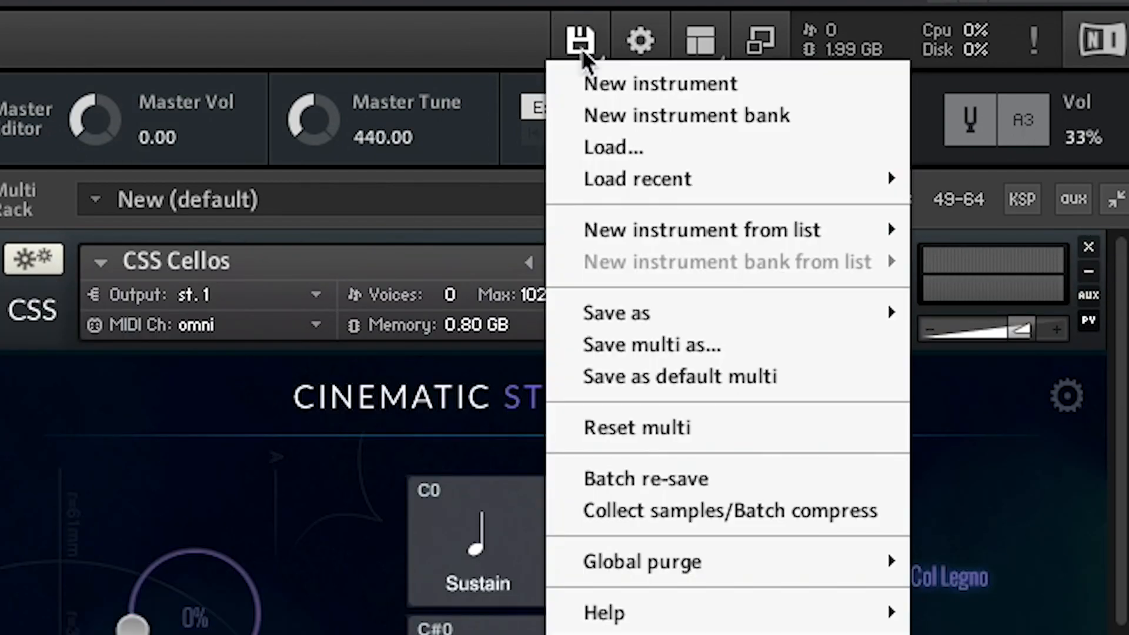
pyautogui.moveTo(676, 564)
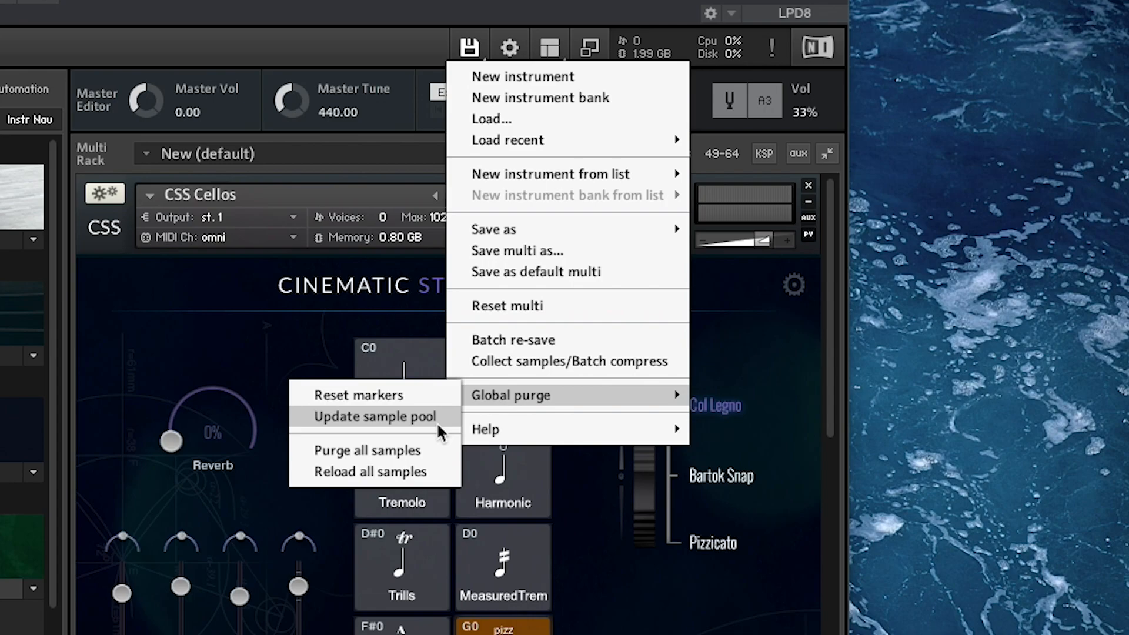
pyautogui.click(440, 417)
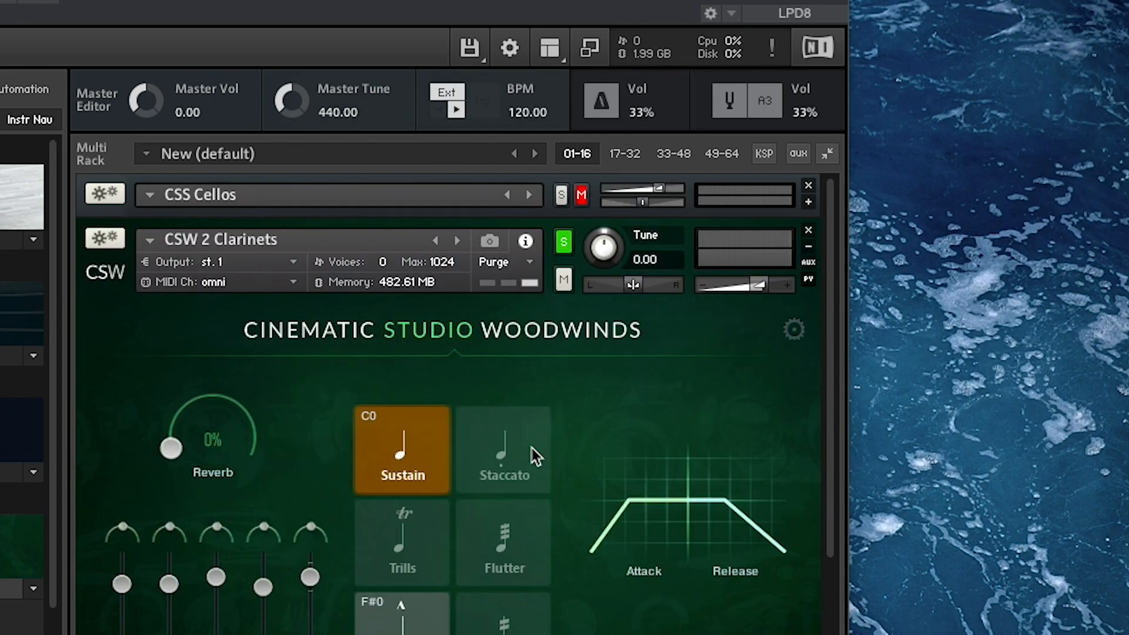
# Reload the purged Staccato, Trills and Measured Rep articulations of CSW 2 Clarinets.
pyautogui.click(535, 458)
pyautogui.click(433, 549)
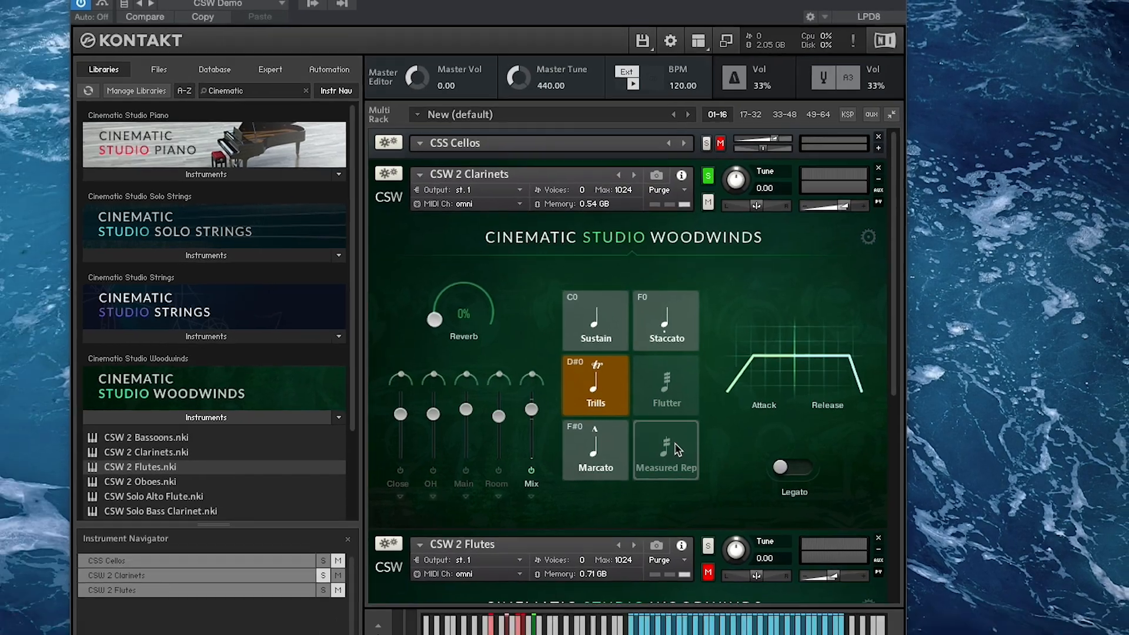
pyautogui.click(677, 446)
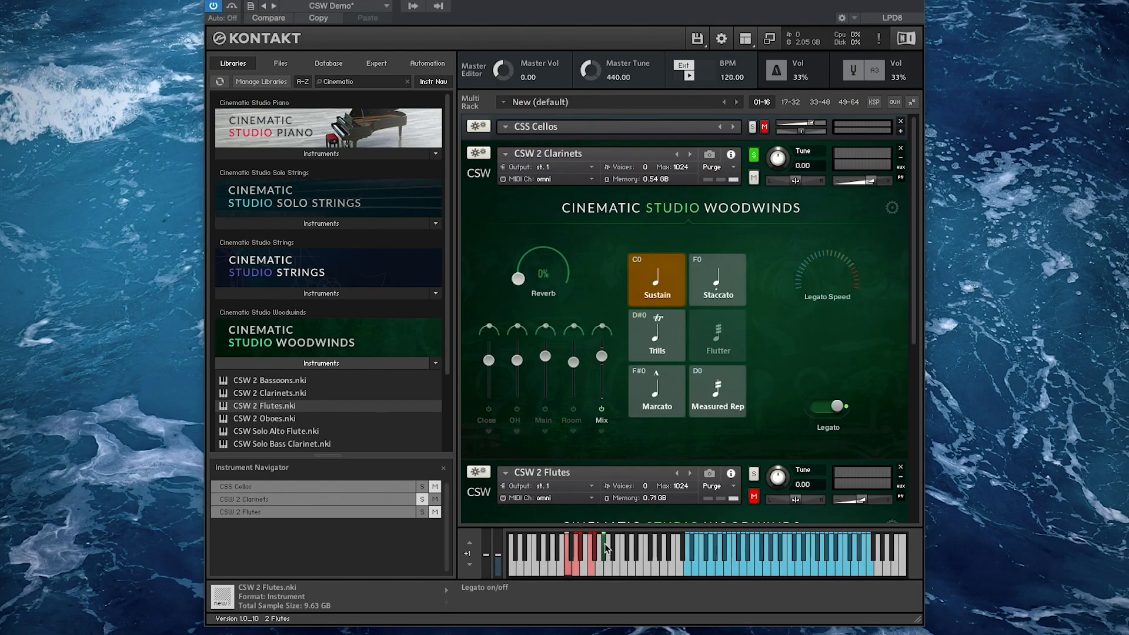
# Toggle legato off and back on for the clarinets' Sustain articulation using its green key switch.
pyautogui.click(604, 543)
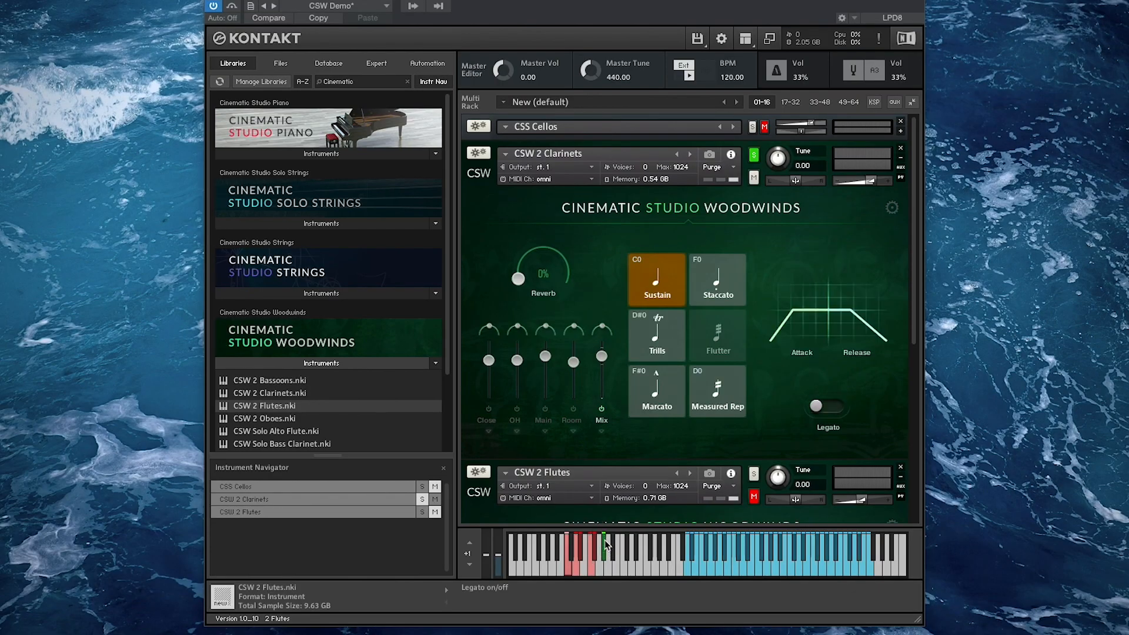
pyautogui.click(604, 542)
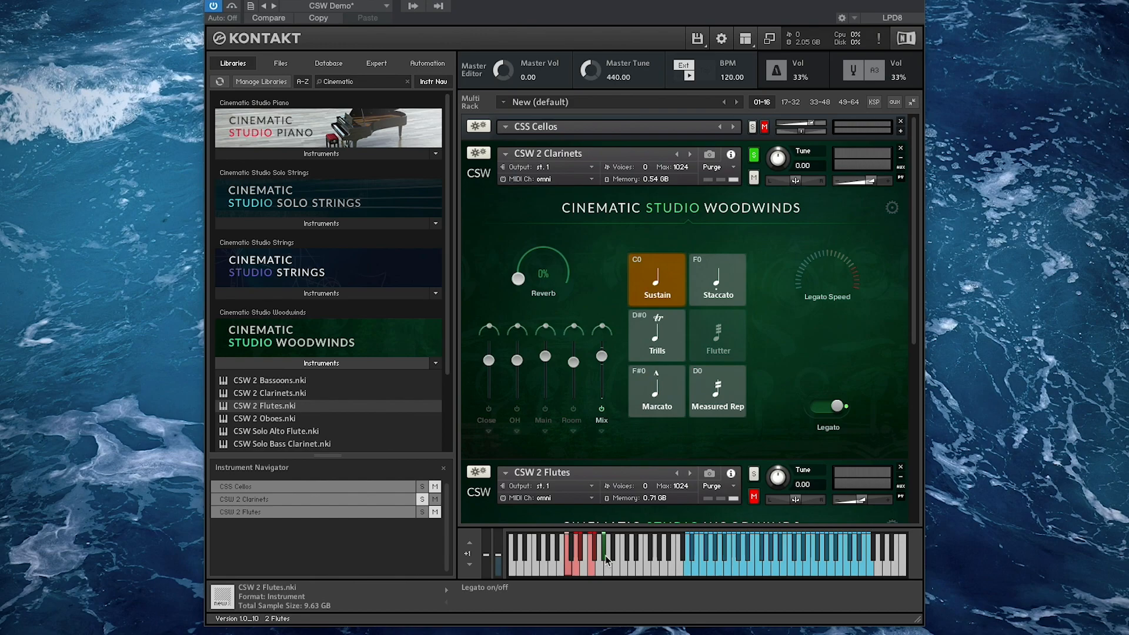
# Select the Staccato articulation of CSW 2 Clarinets and play a note repeatedly at soft and hard velocities.
pyautogui.click(700, 297)
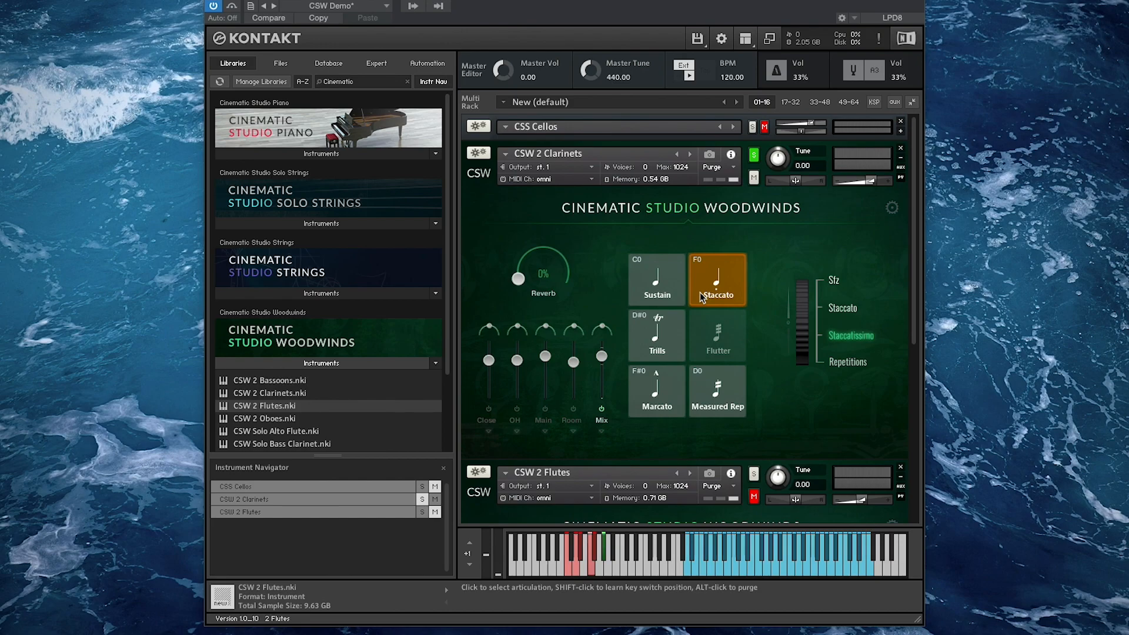
pyautogui.click(712, 570)
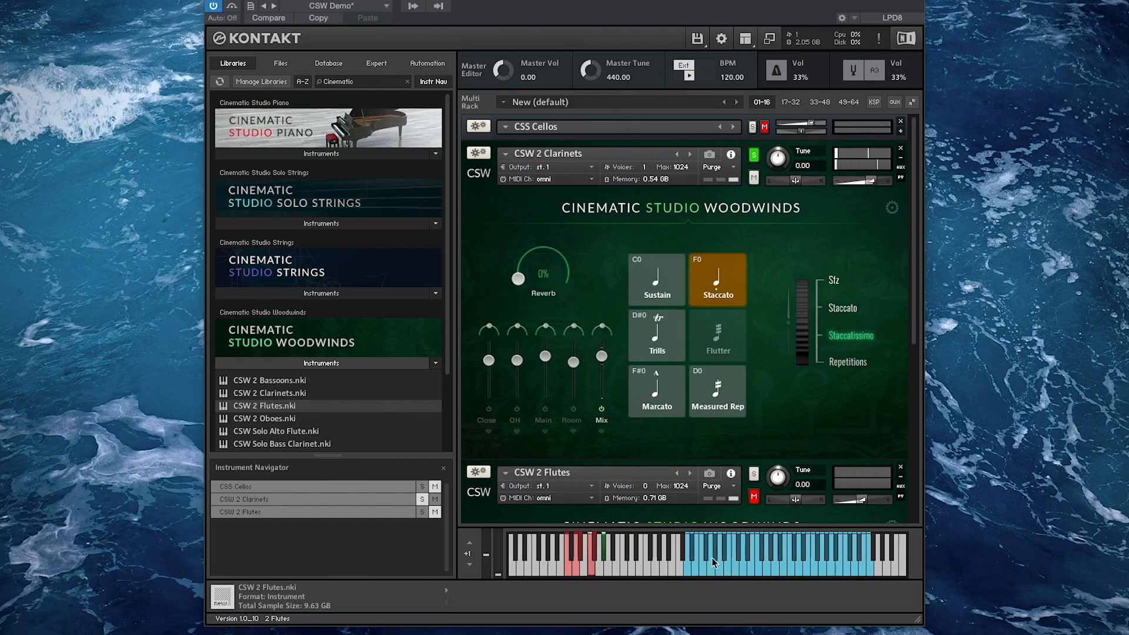
pyautogui.click(715, 542)
pyautogui.click(712, 538)
pyautogui.click(712, 538)
pyautogui.click(713, 575)
pyautogui.click(713, 575)
# Select the clarinets' Marcato articulation and switch its legato off with the green key switch.
pyautogui.click(658, 391)
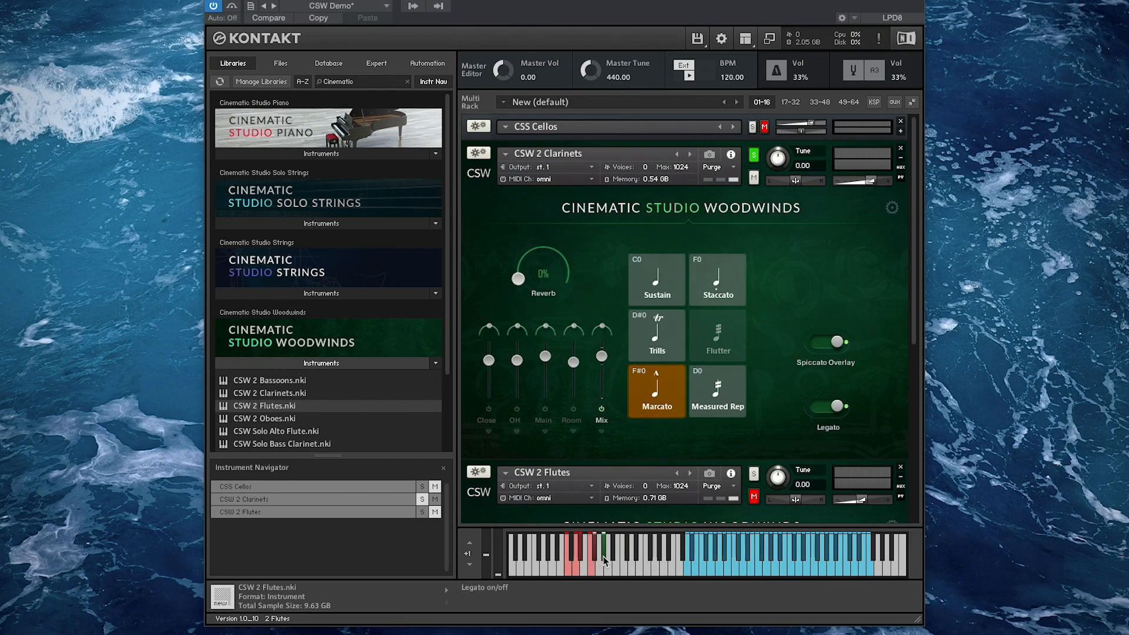
pyautogui.click(604, 537)
pyautogui.click(605, 540)
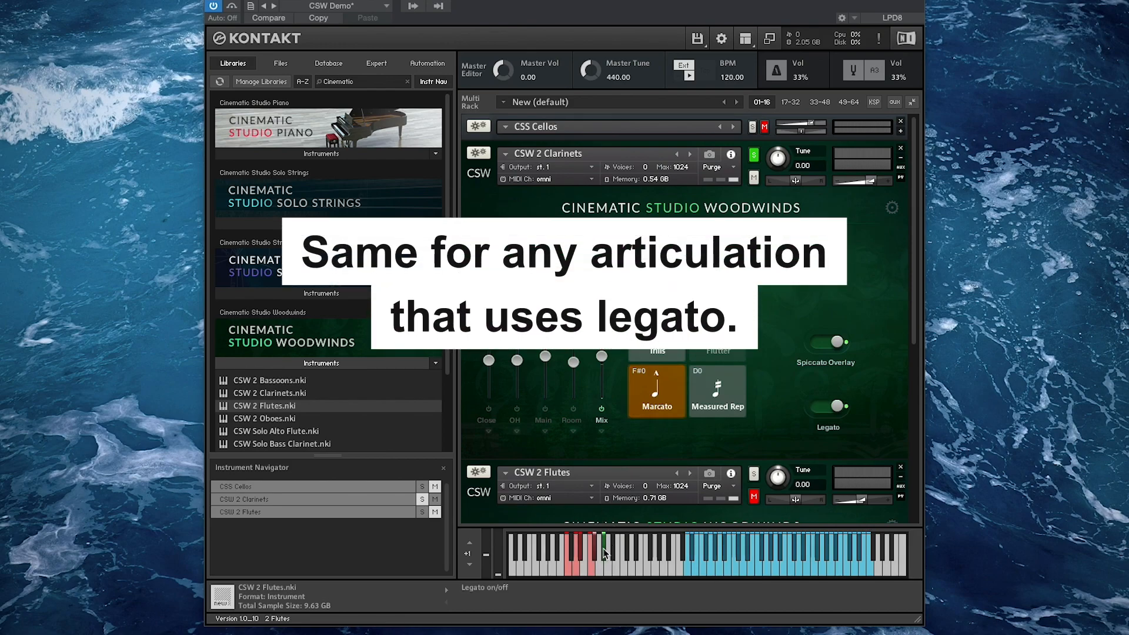
pyautogui.click(605, 541)
# View the CC numbers available in the clarinets' controller settings and close the settings.
pyautogui.click(892, 208)
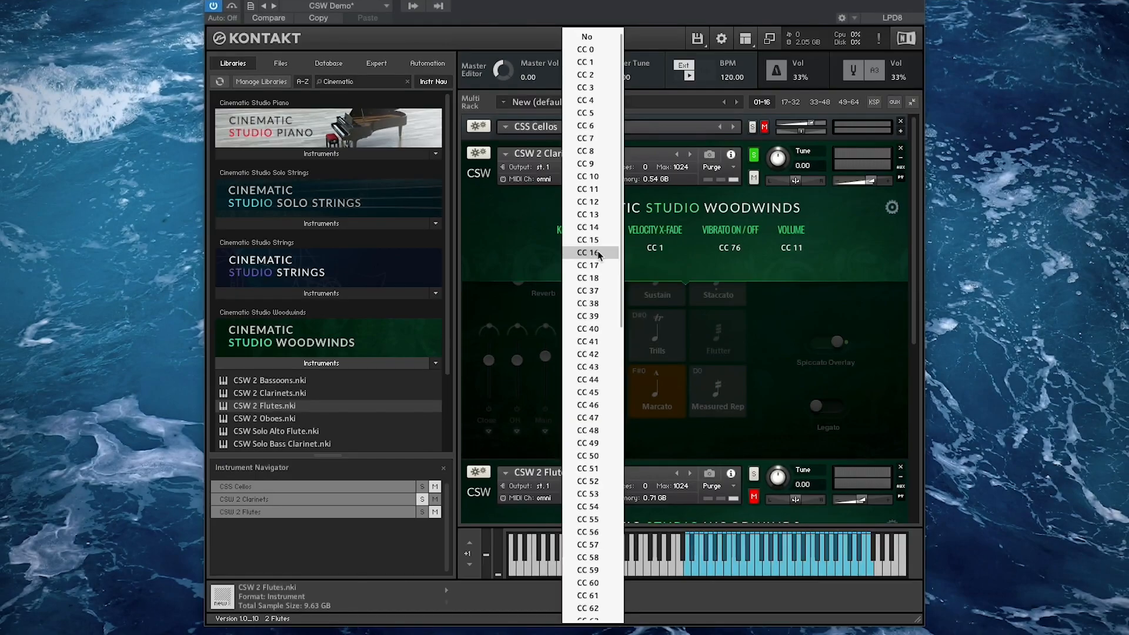
pyautogui.click(635, 260)
pyautogui.click(892, 208)
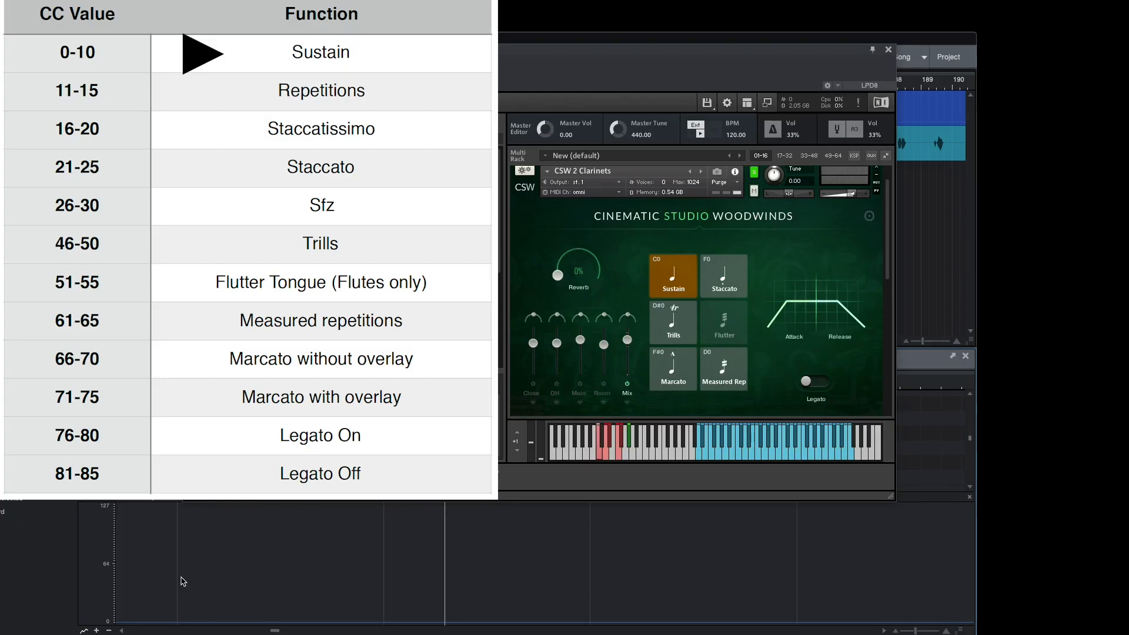
# Set the CC automation value to the Trills range of 46-50 and toggle the Trills legato on and off.
pyautogui.click(181, 579)
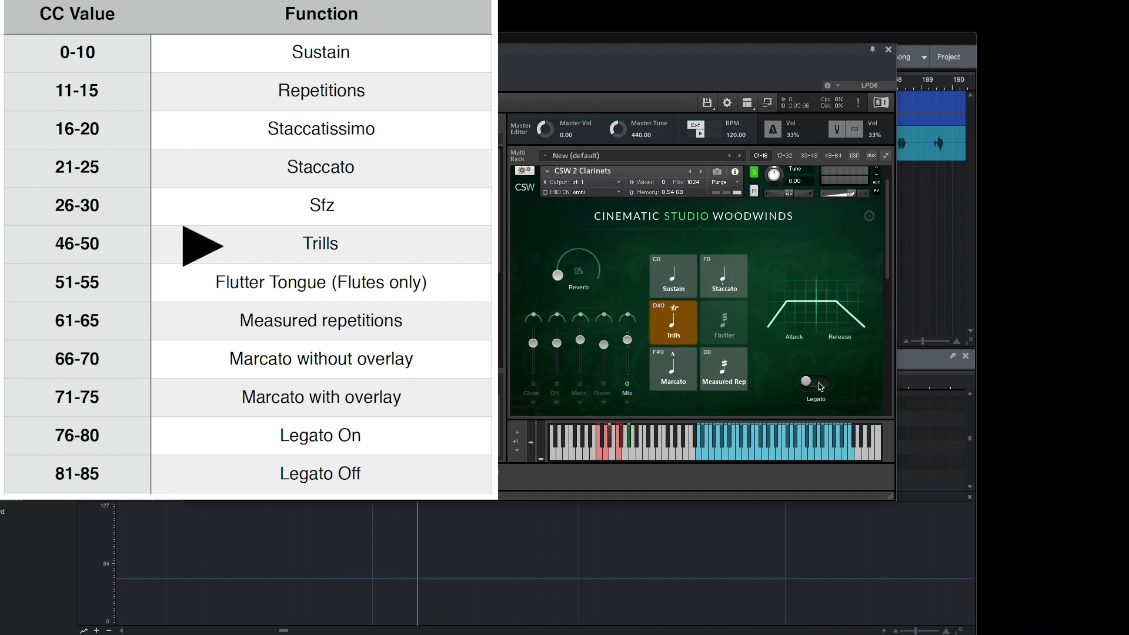
pyautogui.click(819, 383)
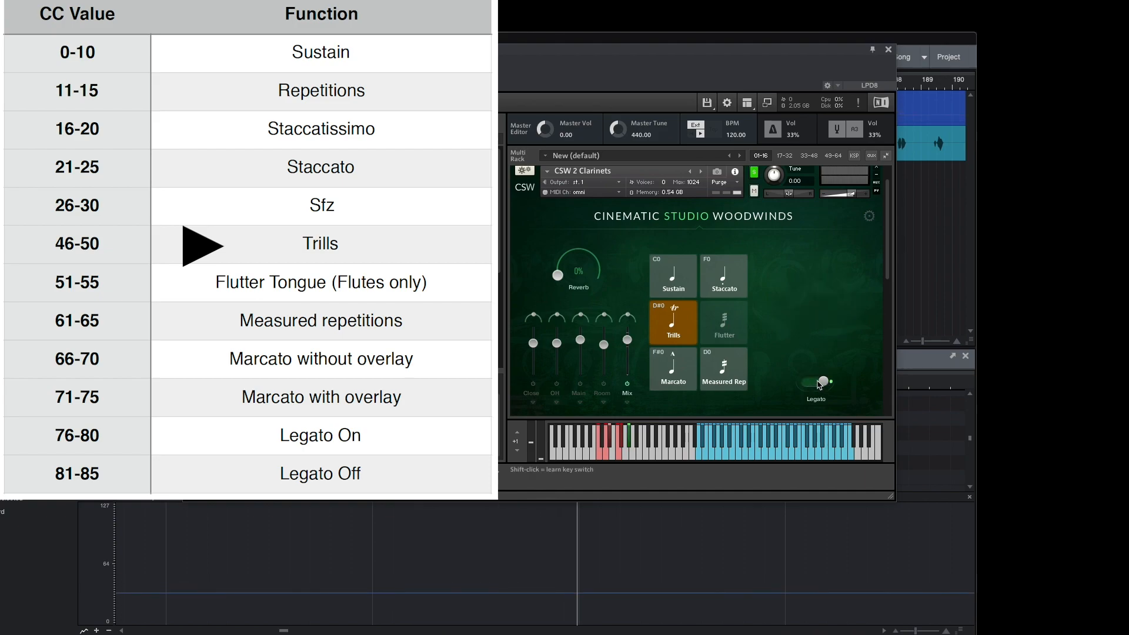
pyautogui.click(819, 383)
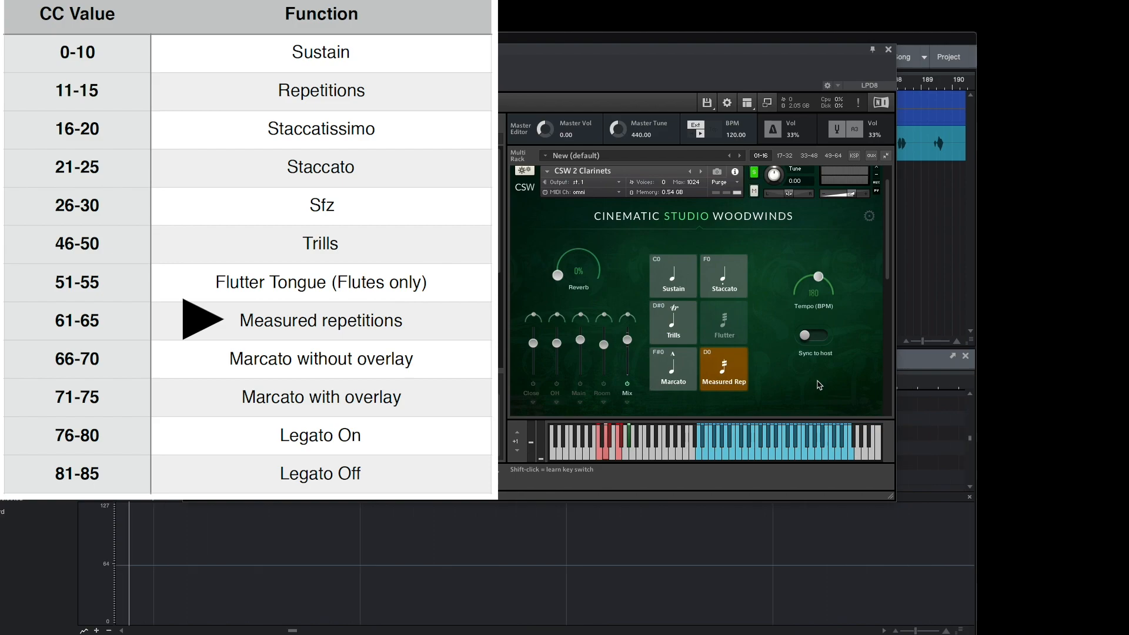
# Toggle Sync to host on and off for Measured Rep and open the clarinets' controller settings.
pyautogui.click(821, 336)
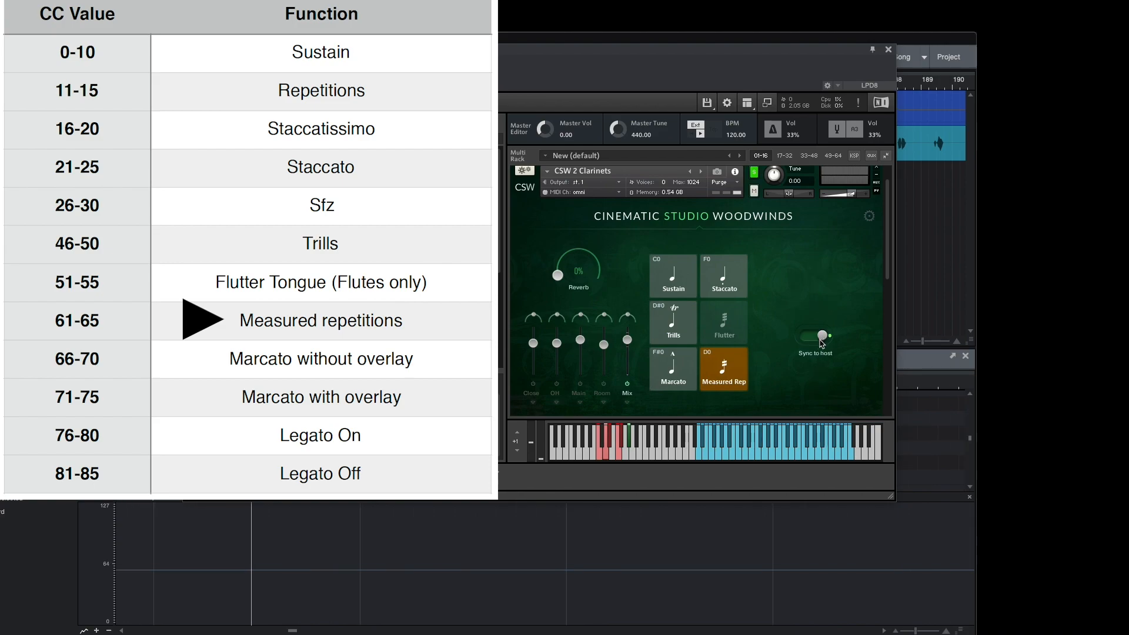
pyautogui.click(821, 338)
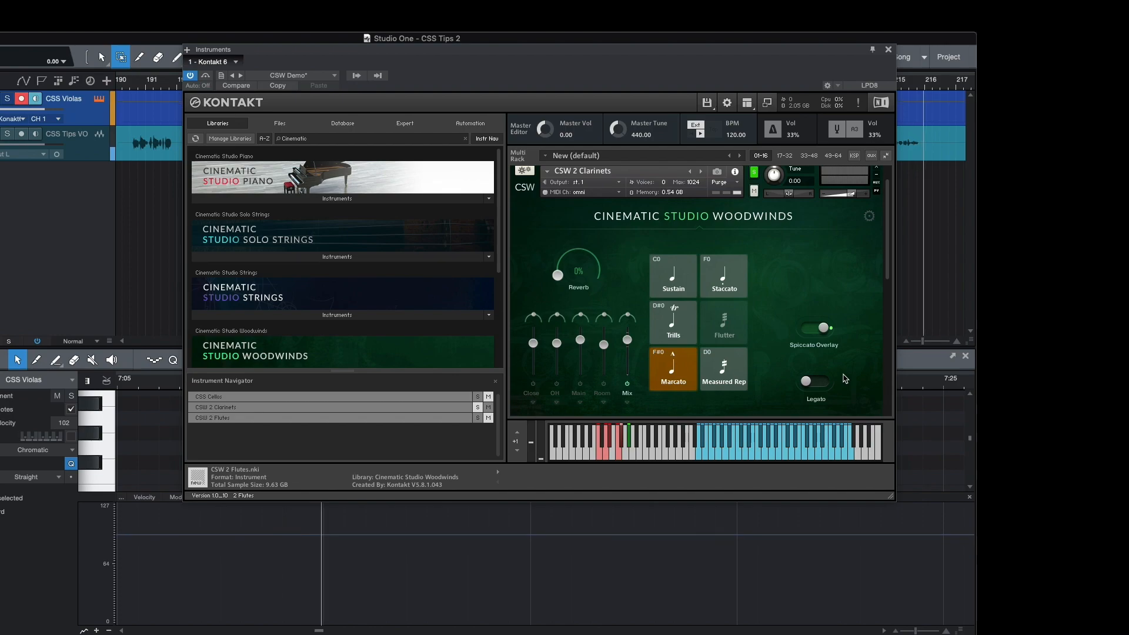
pyautogui.click(869, 215)
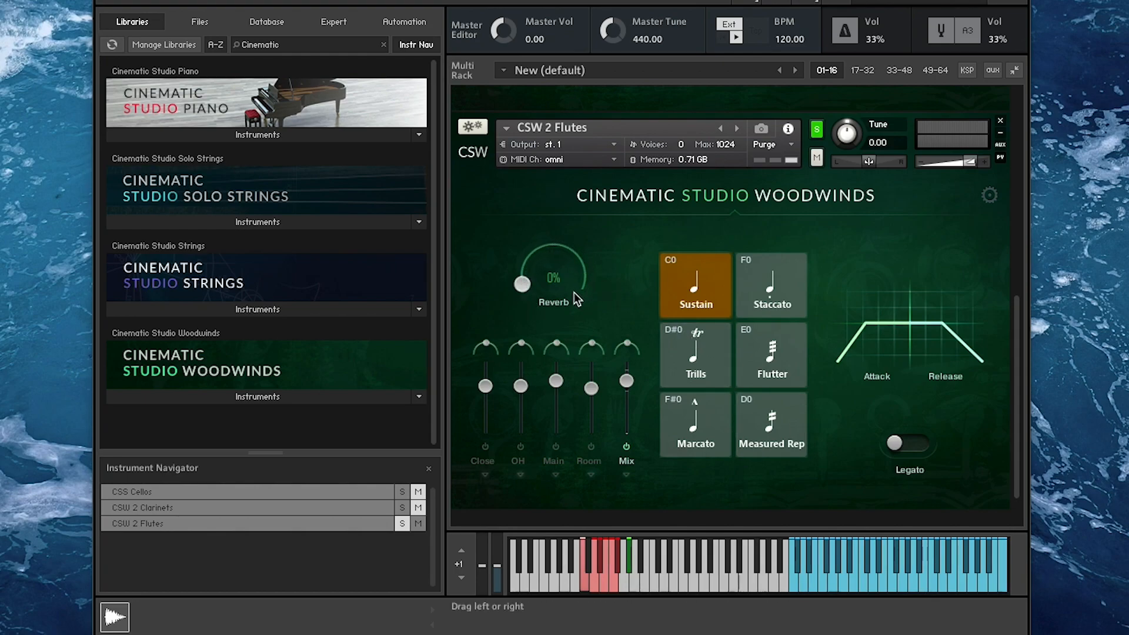
# Raise the CSW 2 Flutes reverb to 67% and pan the Mix and Main microphones to the right.
pyautogui.moveTo(522, 285); pyautogui.dragTo(595, 284)
pyautogui.moveTo(625, 348); pyautogui.dragTo(587, 353)
pyautogui.moveTo(584, 284); pyautogui.dragTo(536, 537)
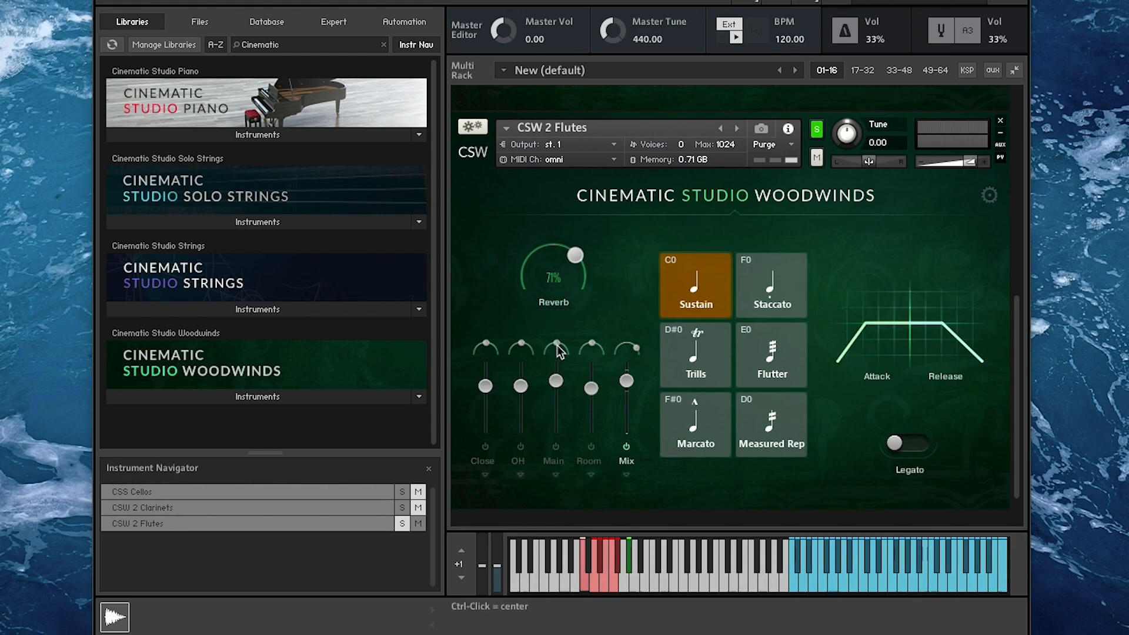
pyautogui.moveTo(557, 349); pyautogui.dragTo(585, 348)
pyautogui.moveTo(575, 255)
pyautogui.mouseDown()
pyautogui.moveTo(549, 259)
pyautogui.moveTo(563, 259)
pyautogui.mouseUp()
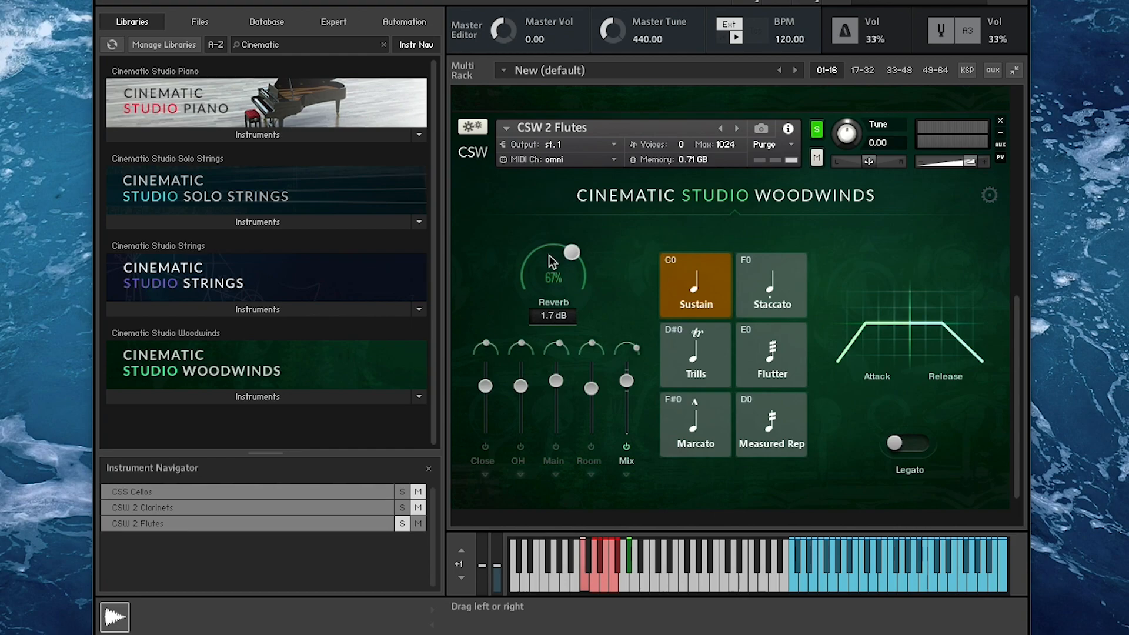
# Lower the CSW 2 Flutes instrument volume slightly and set its tuning to 2.00 semitones.
pyautogui.moveTo(967, 163); pyautogui.dragTo(946, 162)
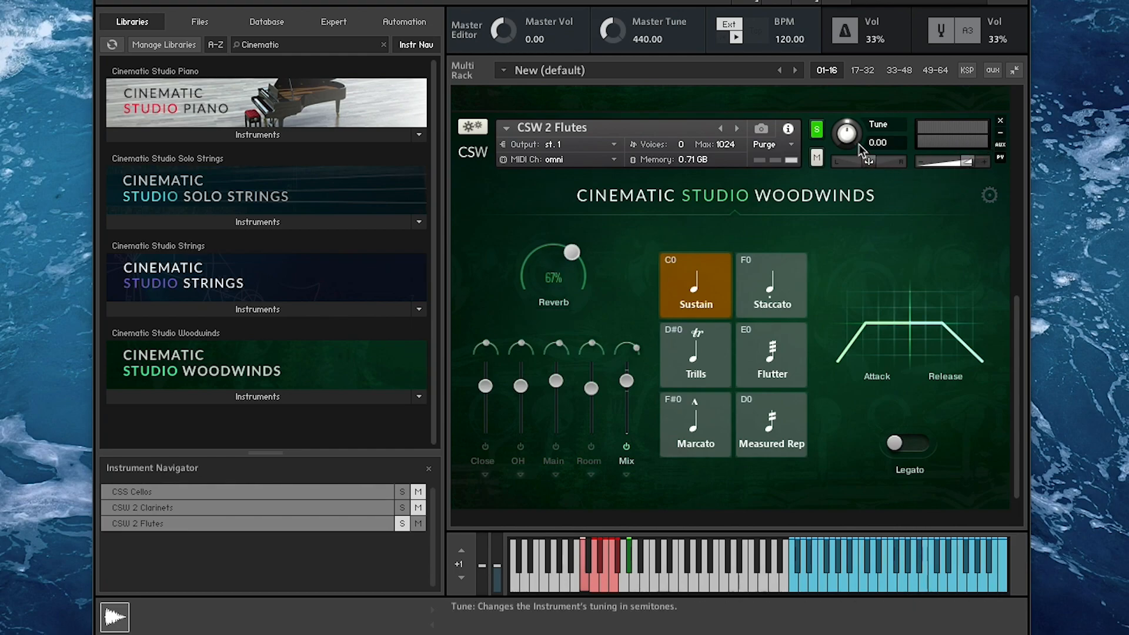
pyautogui.moveTo(854, 141); pyautogui.dragTo(846, 115)
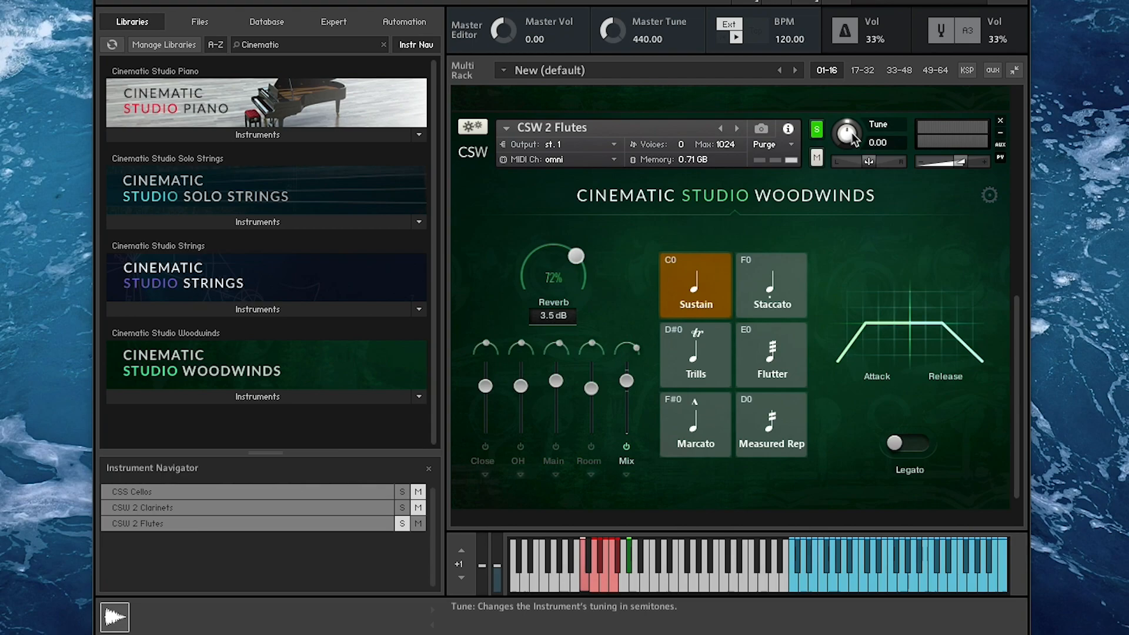
pyautogui.moveTo(851, 136); pyautogui.dragTo(850, 129)
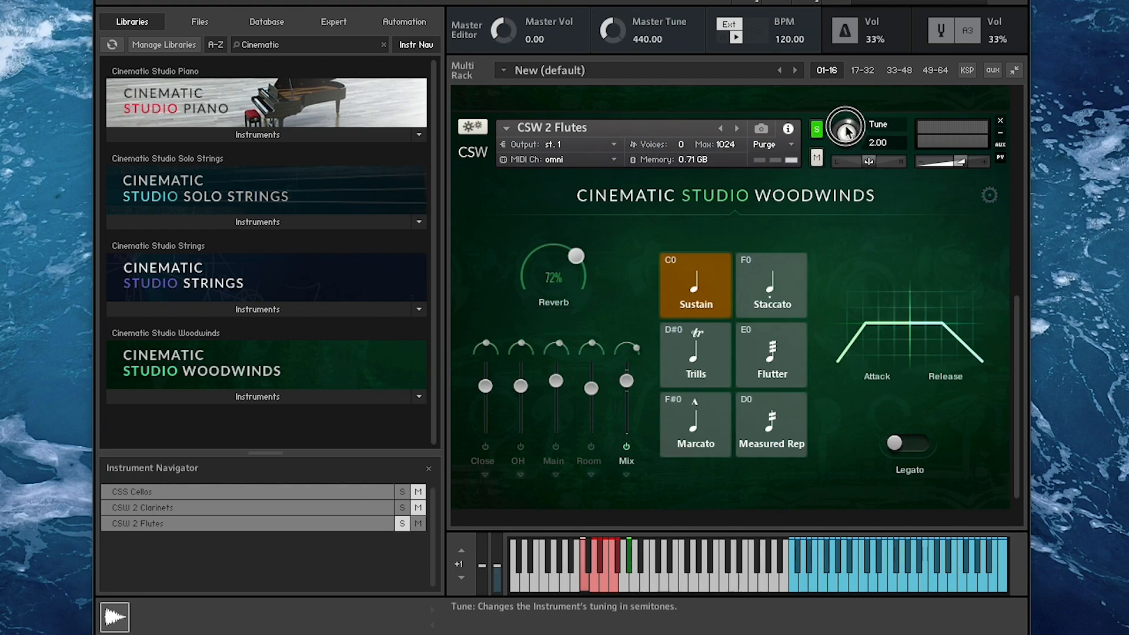
# Set the CSW 2 Flutes' MIDI Transpose to -2 in the Instrument Options.
pyautogui.click(473, 127)
pyautogui.moveTo(739, 272); pyautogui.dragTo(733, 290)
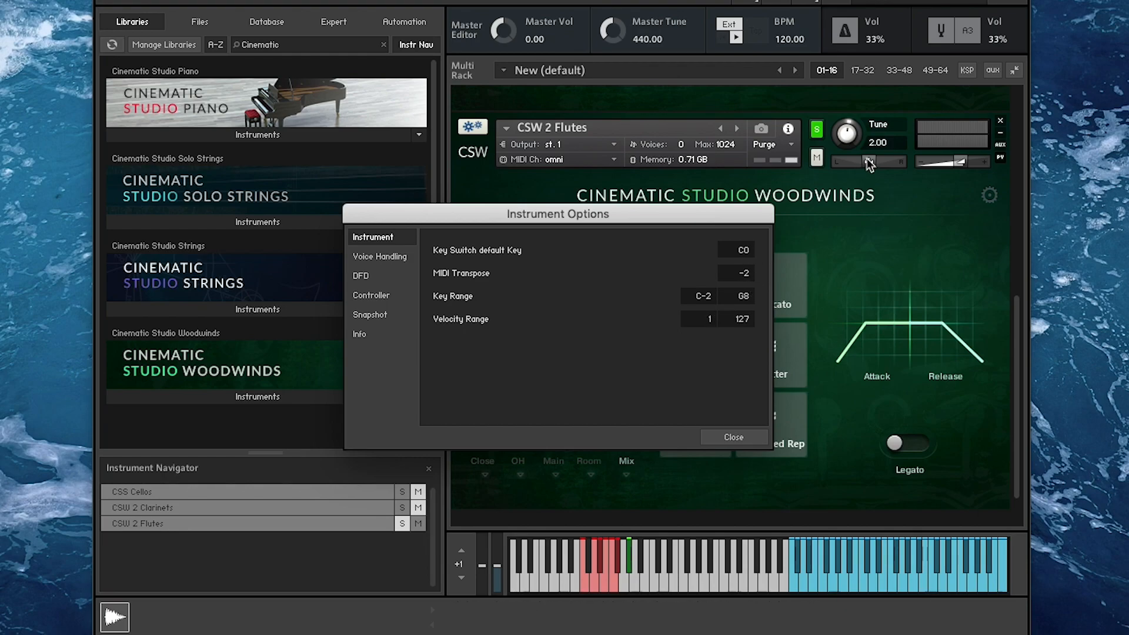
pyautogui.click(733, 438)
# Expand the CSS Cellos instrument, set its tuning to 2.00 semitones and solo it.
pyautogui.scroll(3, 734, 294)
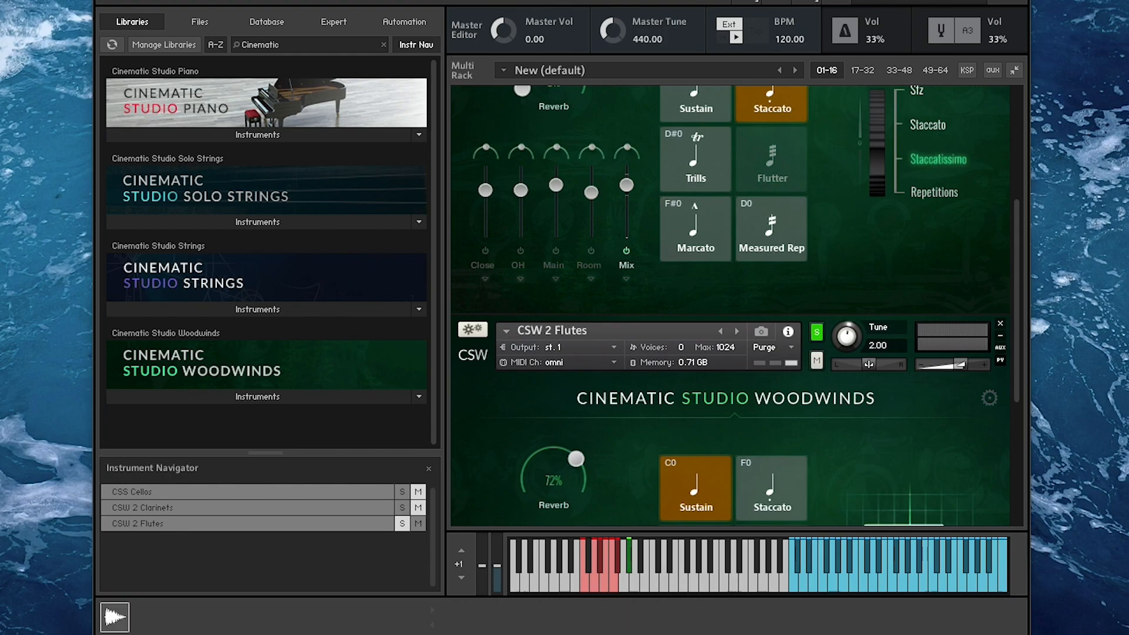
pyautogui.click(312, 492)
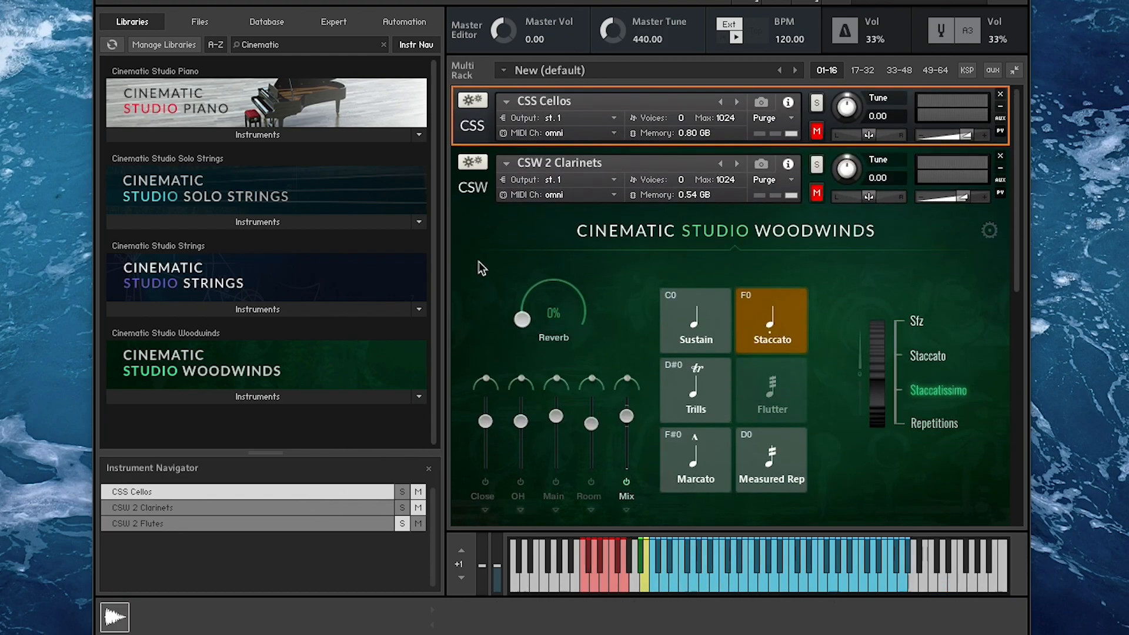
pyautogui.doubleClick(476, 136)
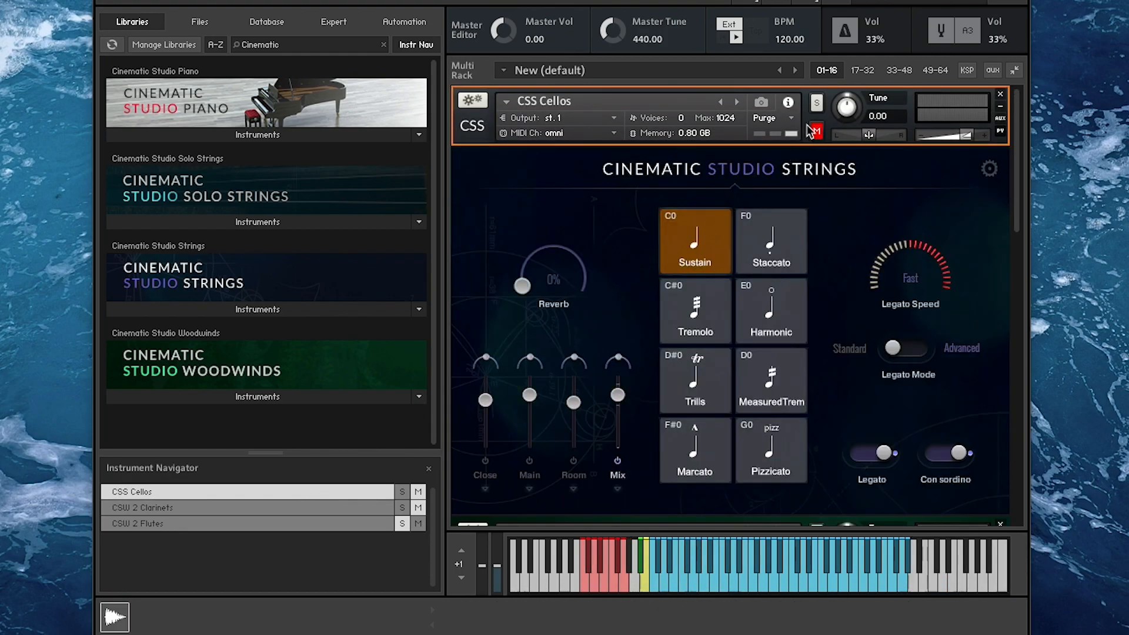
pyautogui.moveTo(848, 107); pyautogui.dragTo(847, 96)
pyautogui.click(819, 105)
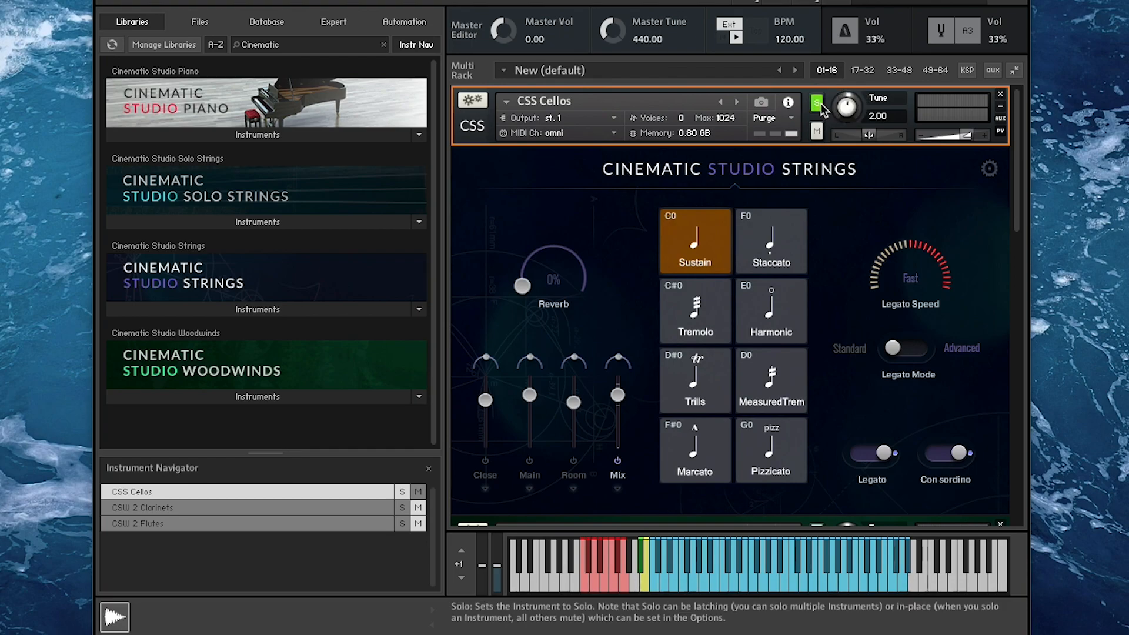
# Examine the MIDI Transpose setting in the CSS Cellos' Instrument Options.
pyautogui.click(472, 100)
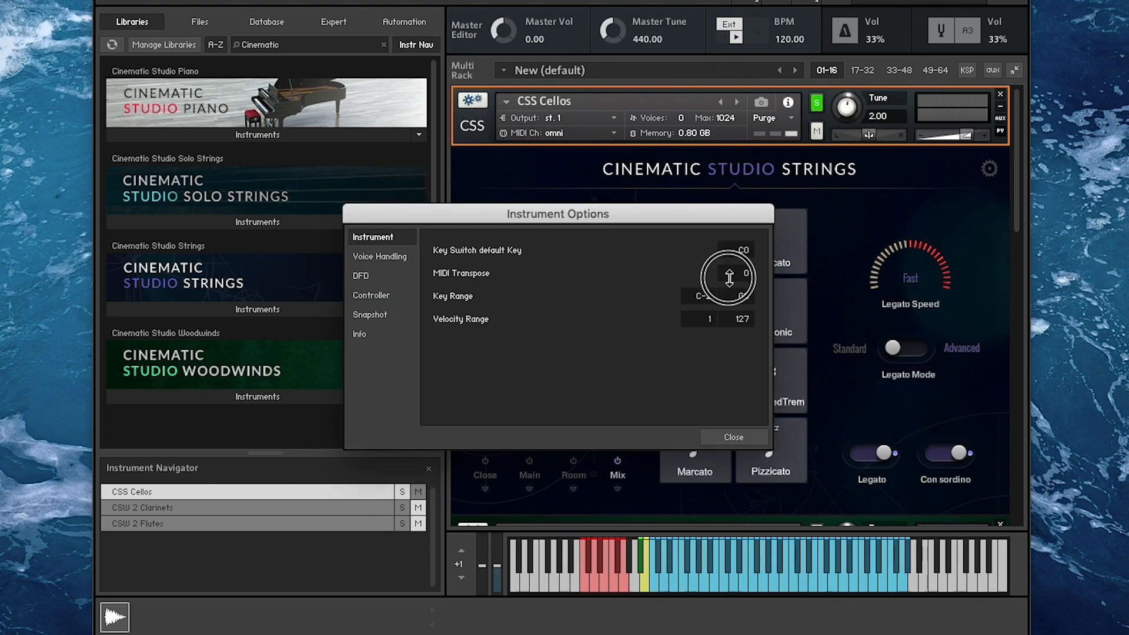
pyautogui.click(733, 438)
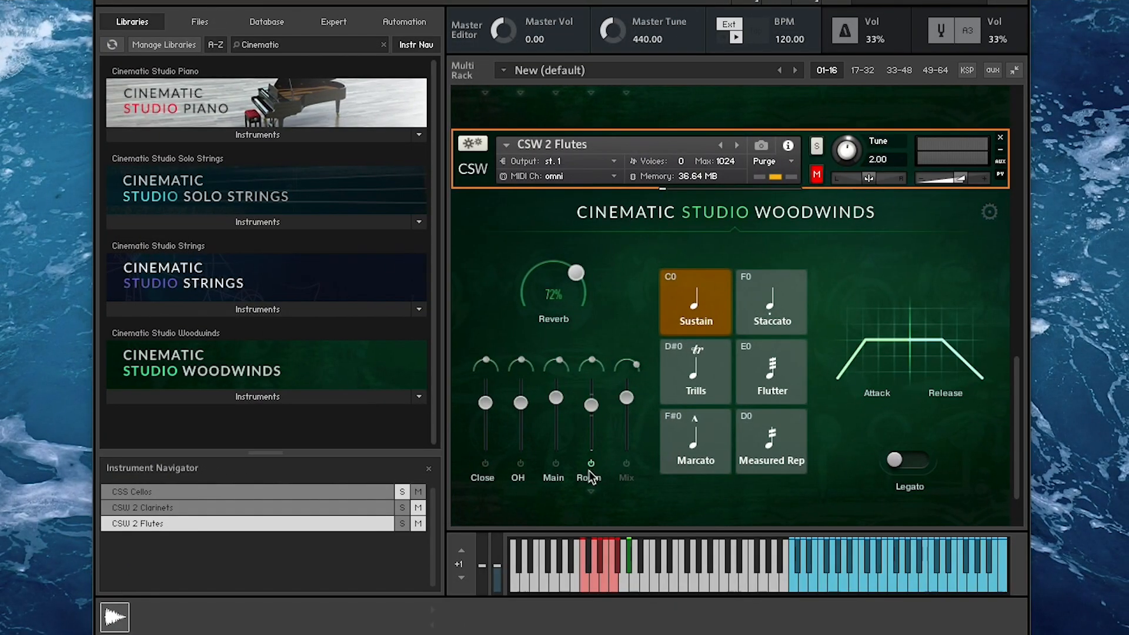
# Route the CSW 2 Flutes' Room and Main microphones to output st.2 and show the Outputs section.
pyautogui.click(591, 490)
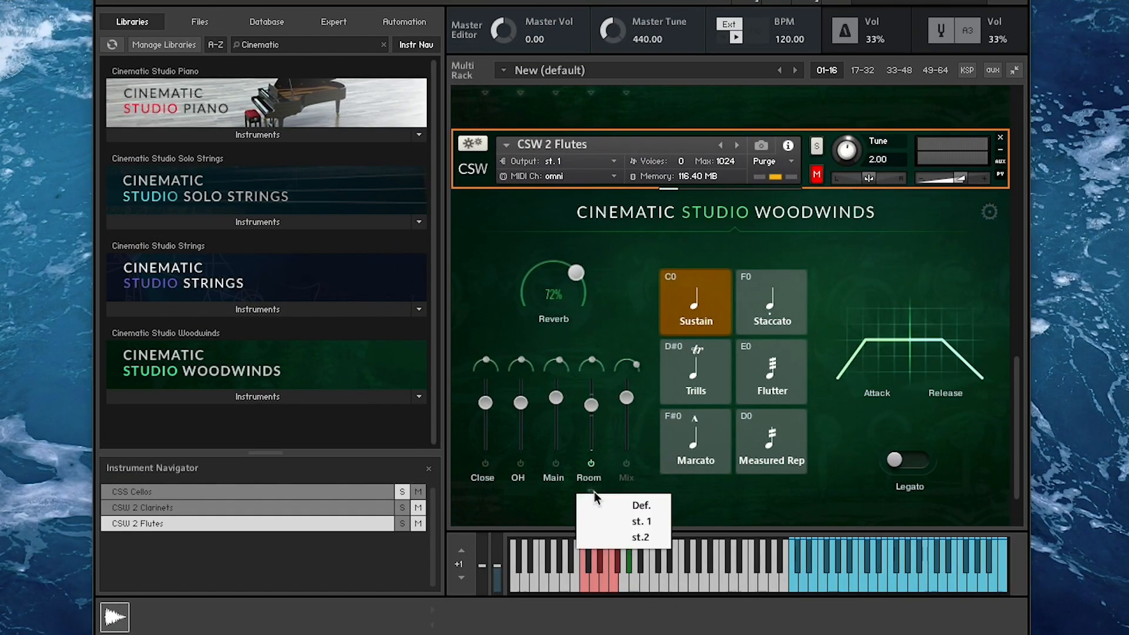
pyautogui.click(625, 537)
pyautogui.click(810, 2)
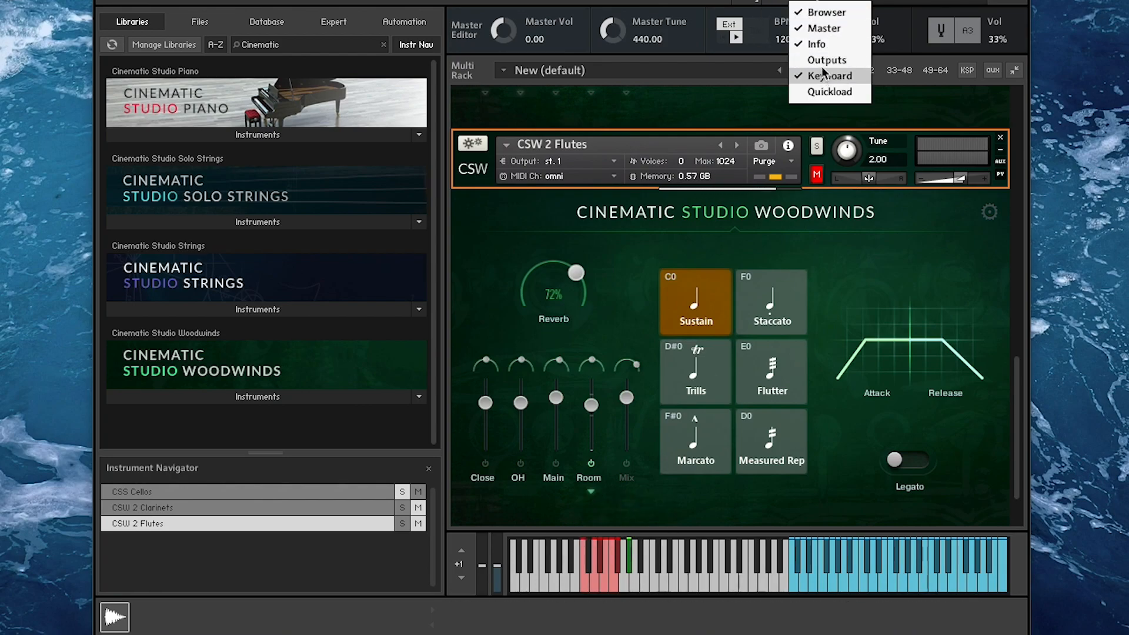
pyautogui.click(826, 59)
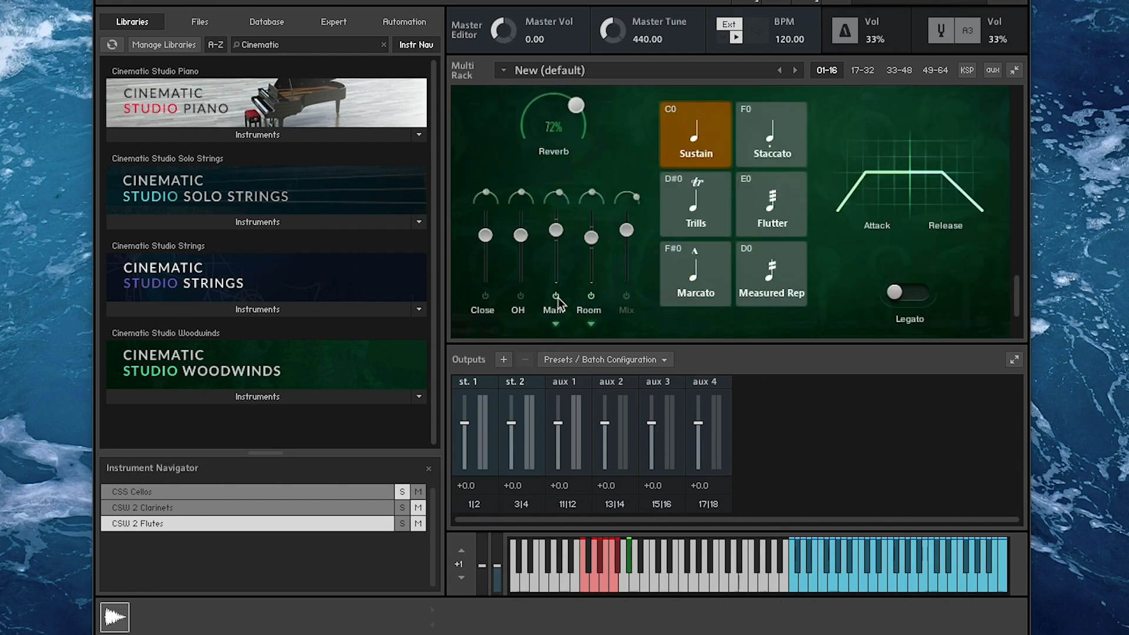
pyautogui.click(557, 325)
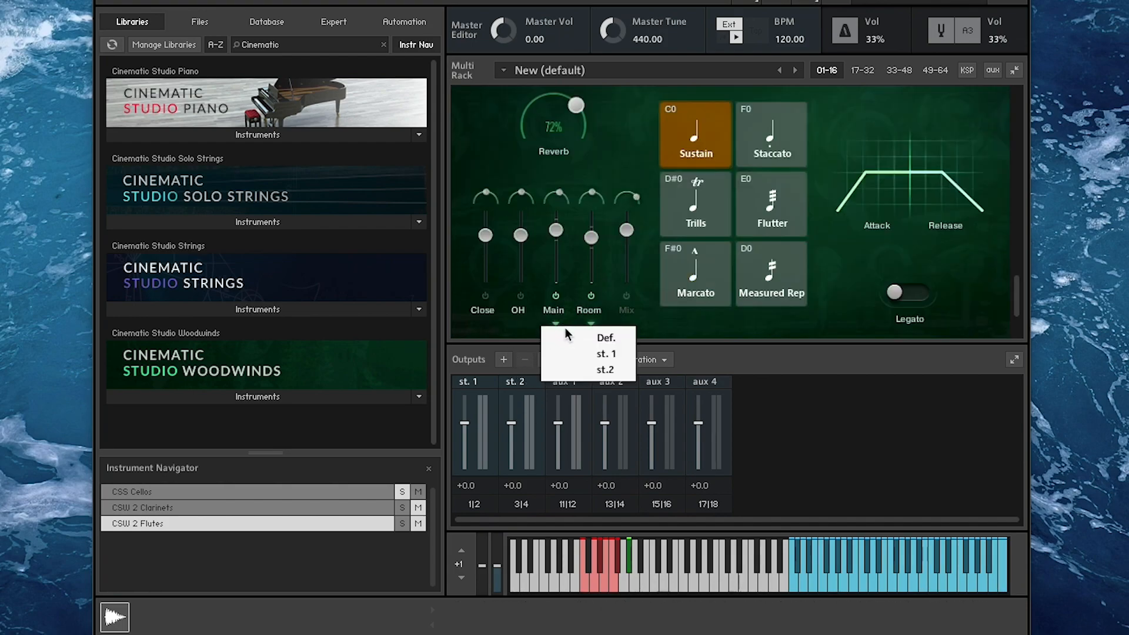
pyautogui.click(622, 371)
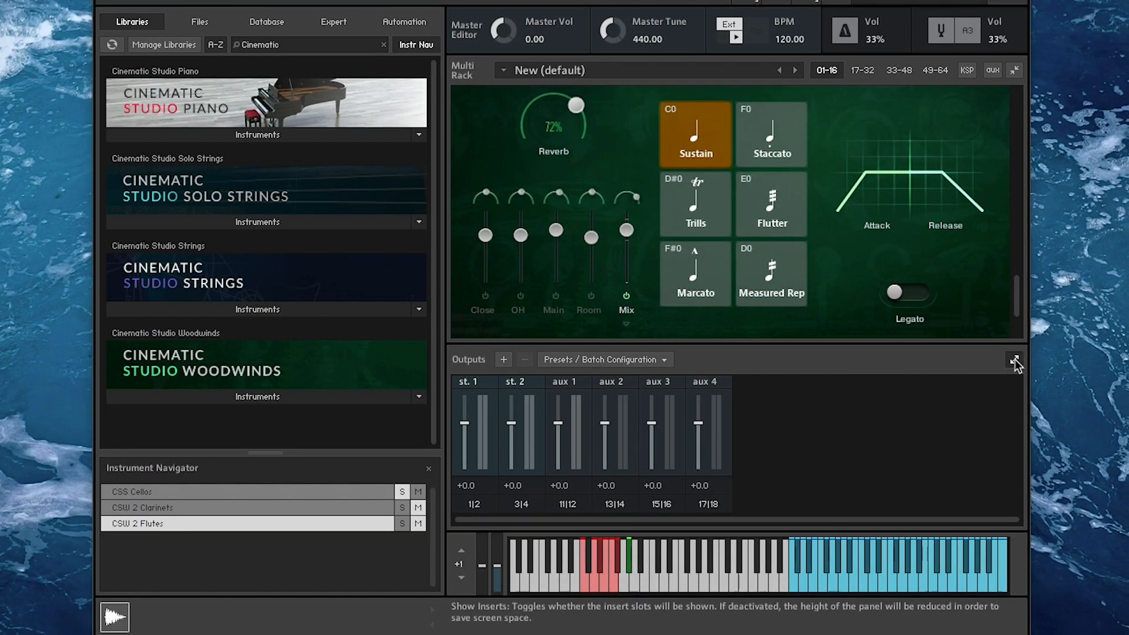
# Show the output insert slots, browse the reverb effects for the first st. 1 slot and open its Convolution effect.
pyautogui.click(1012, 358)
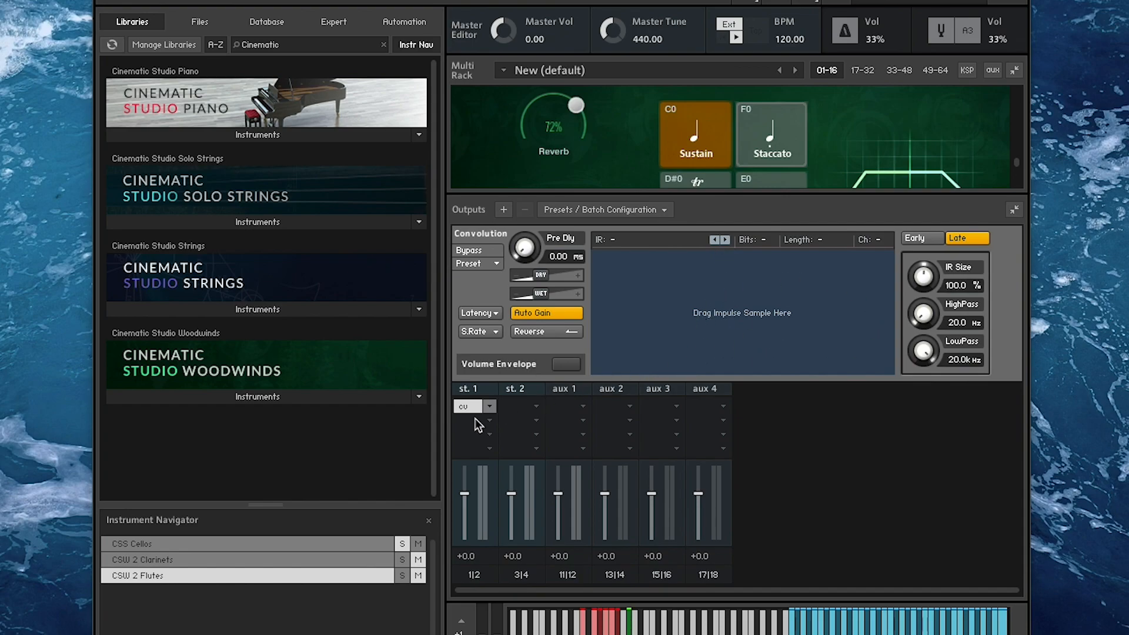
pyautogui.click(469, 406)
pyautogui.click(489, 406)
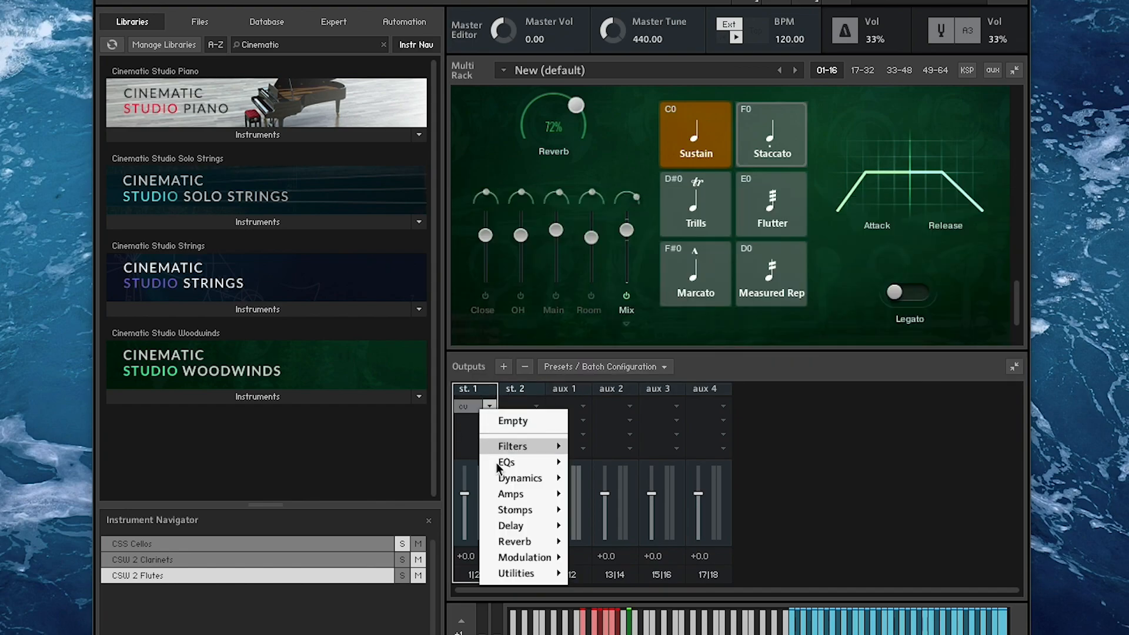
pyautogui.moveTo(518, 542)
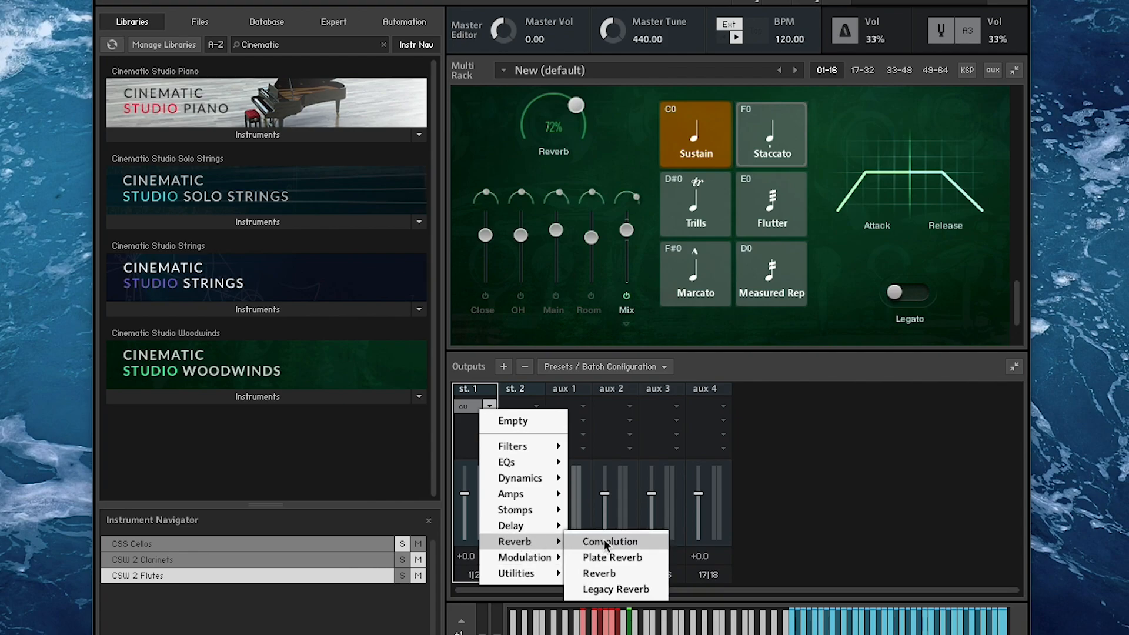
pyautogui.click(478, 415)
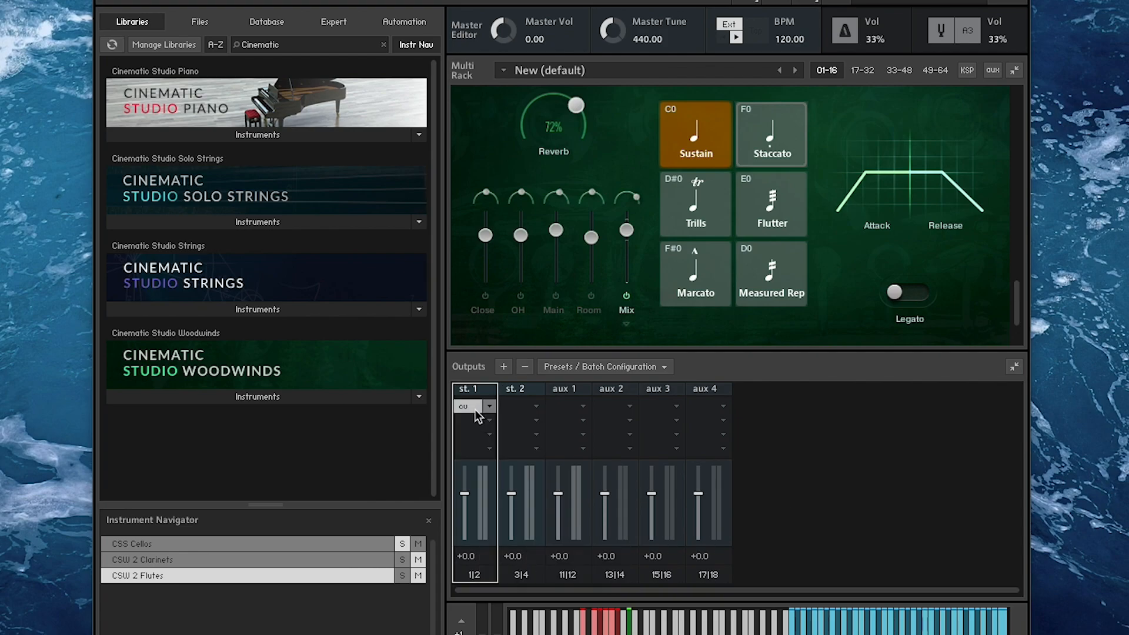
pyautogui.click(473, 409)
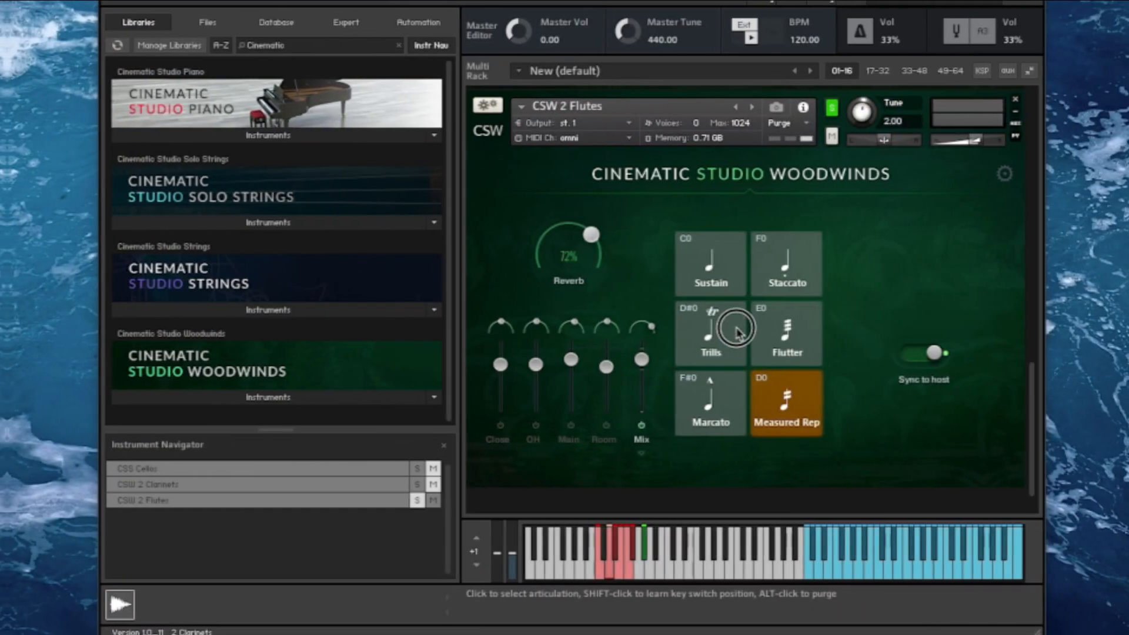
# Select the flutes' Trills articulation and toggle its legato on and off.
pyautogui.click(724, 332)
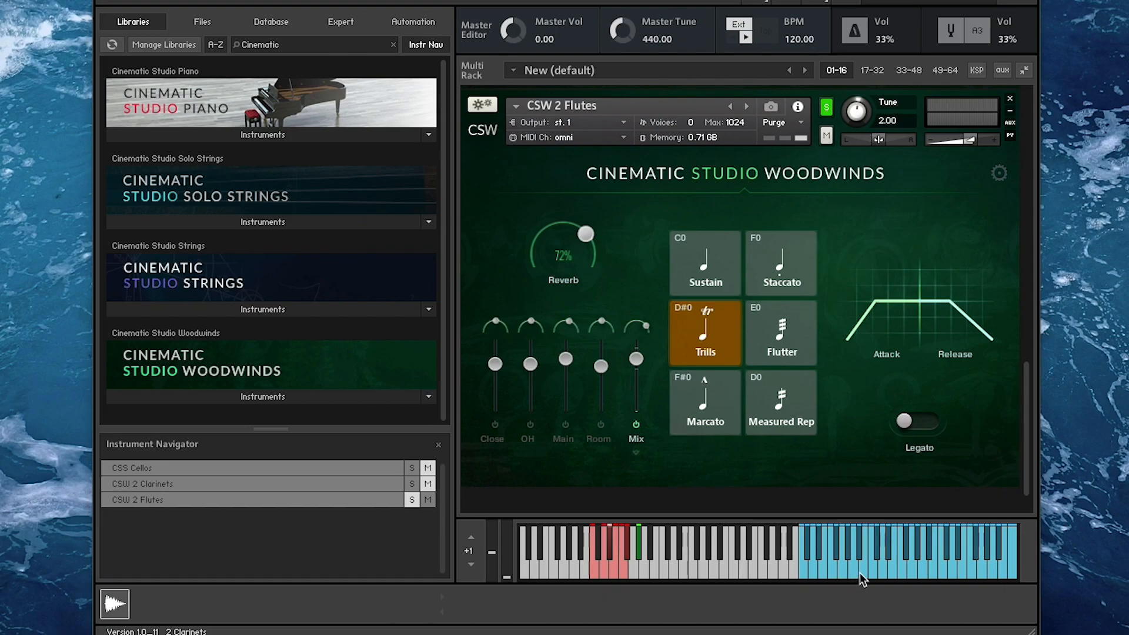
pyautogui.click(907, 423)
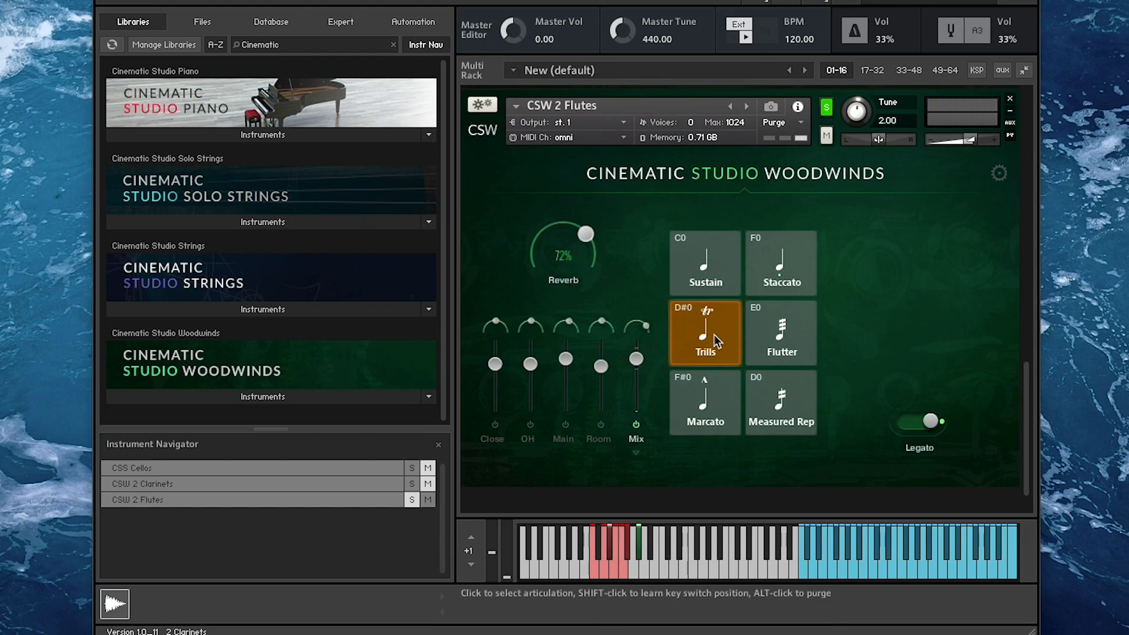
pyautogui.click(929, 421)
# Adjust the release of the trills' envelope slightly and switch between the Sustain and Trills articulations.
pyautogui.moveTo(946, 309)
pyautogui.mouseDown()
pyautogui.moveTo(969, 308)
pyautogui.moveTo(931, 310)
pyautogui.moveTo(1011, 310)
pyautogui.moveTo(927, 323)
pyautogui.moveTo(1009, 322)
pyautogui.moveTo(967, 326)
pyautogui.moveTo(950, 303)
pyautogui.mouseUp()
pyautogui.click(706, 264)
pyautogui.click(727, 341)
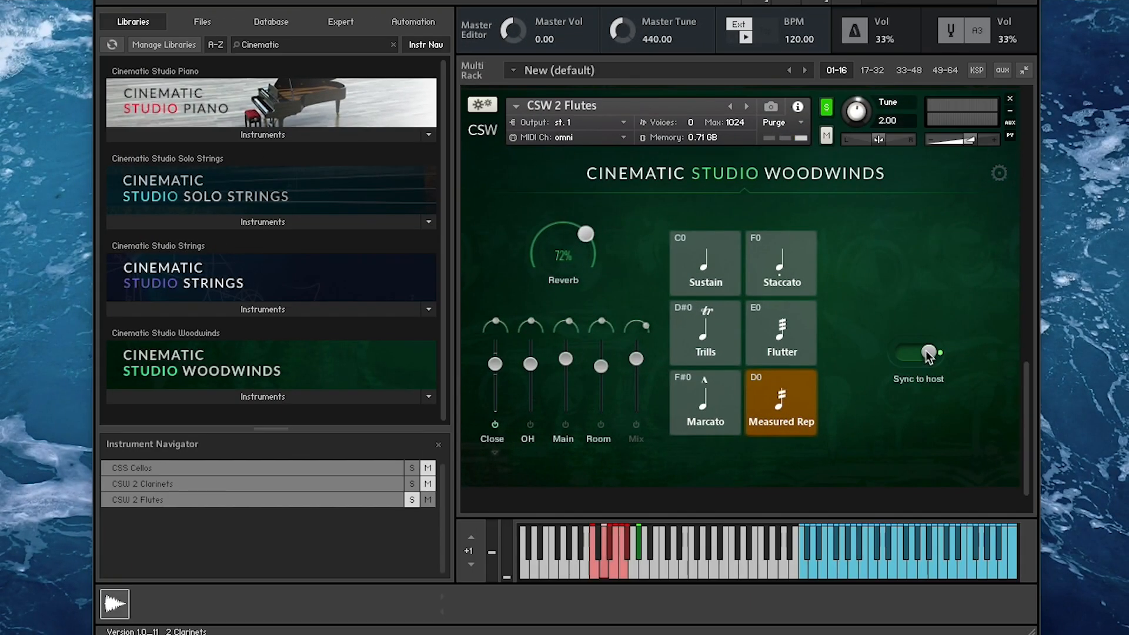
# Toggle Sync to host off and back on for the flutes' Measured Rep articulation.
pyautogui.click(928, 354)
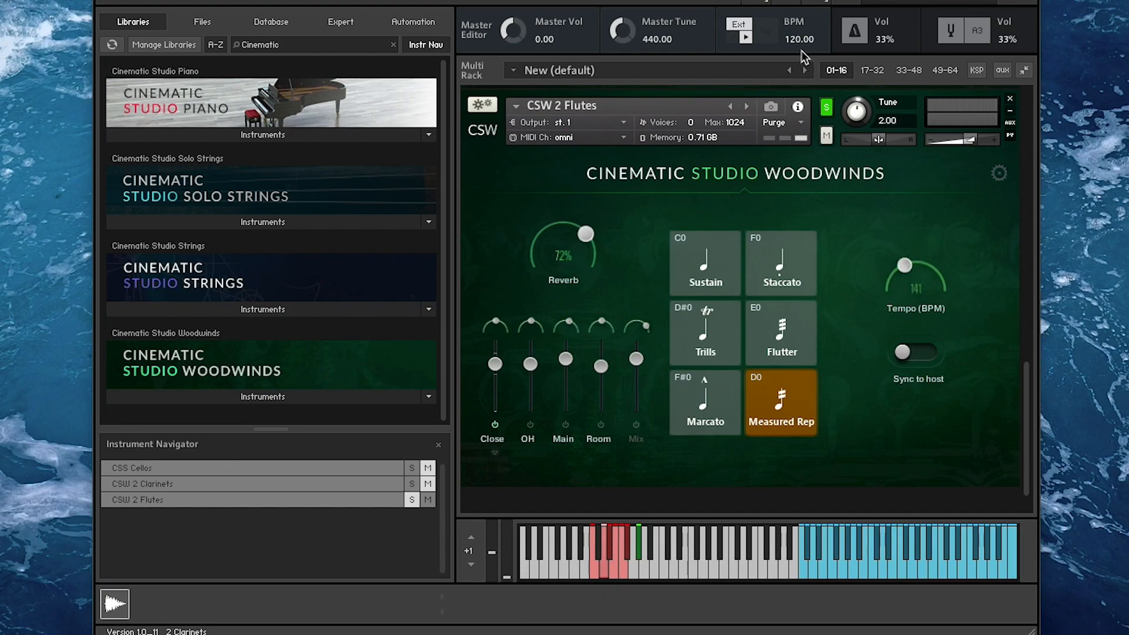
pyautogui.click(914, 358)
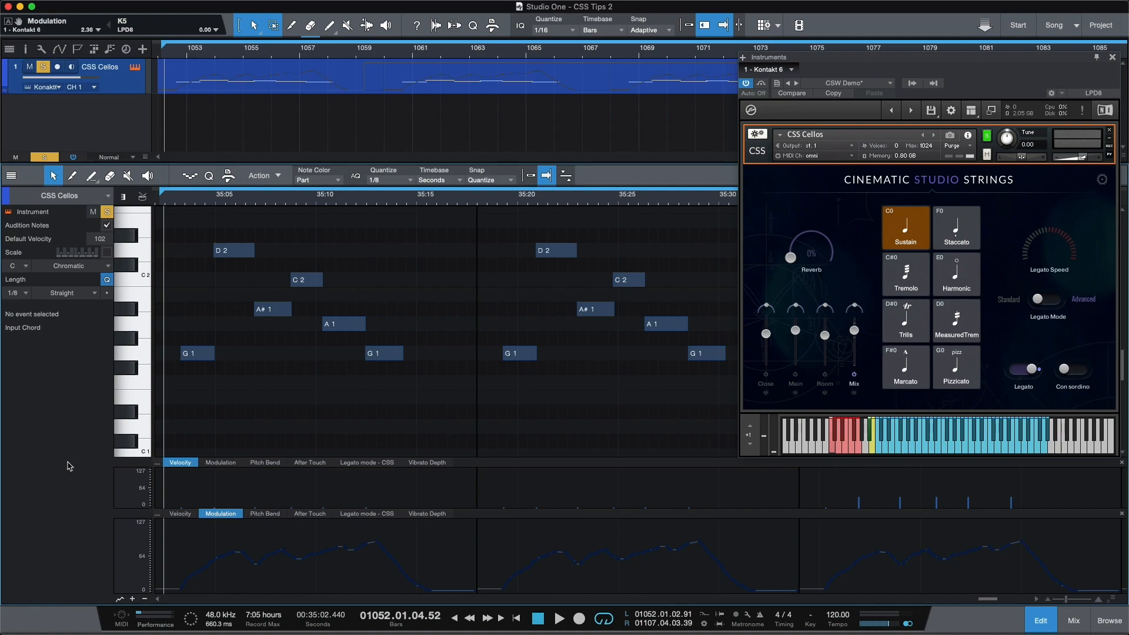
# Play the CSS Cellos phrase in Studio One to compare the Standard and Advanced legato modes, restarting it from the loop start.
pyautogui.press('space')
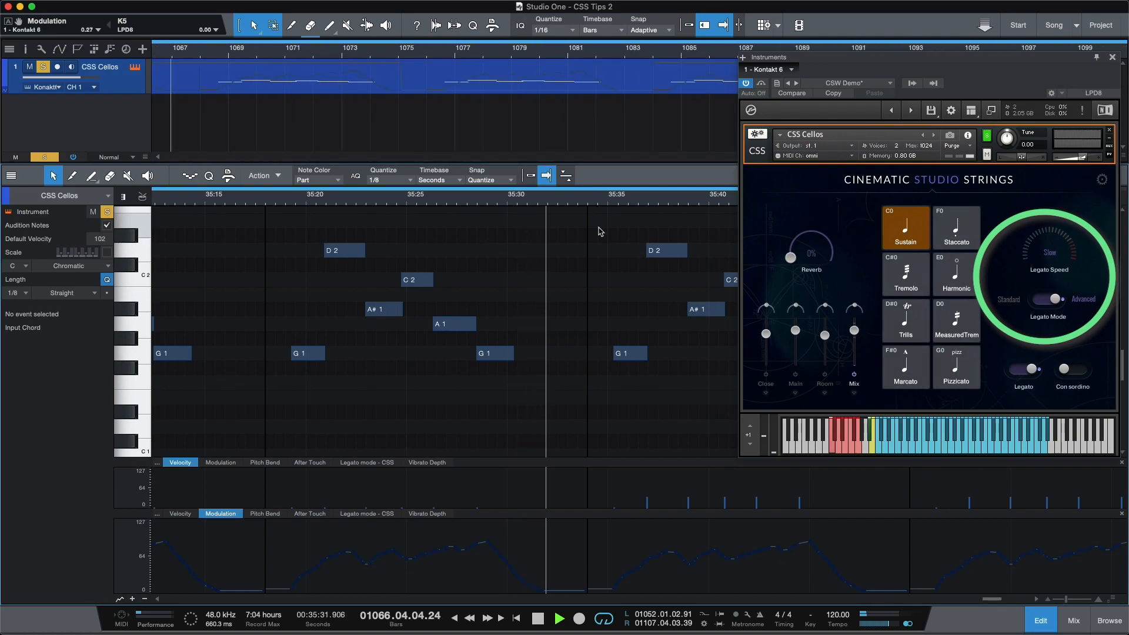
pyautogui.press('space')
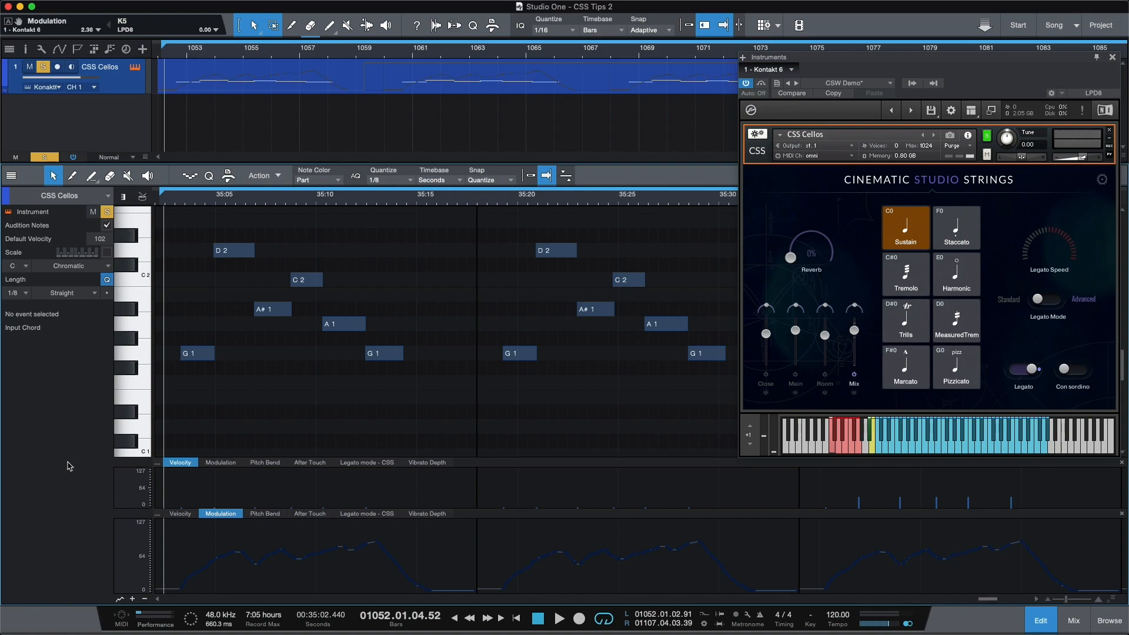
pyautogui.press('space')
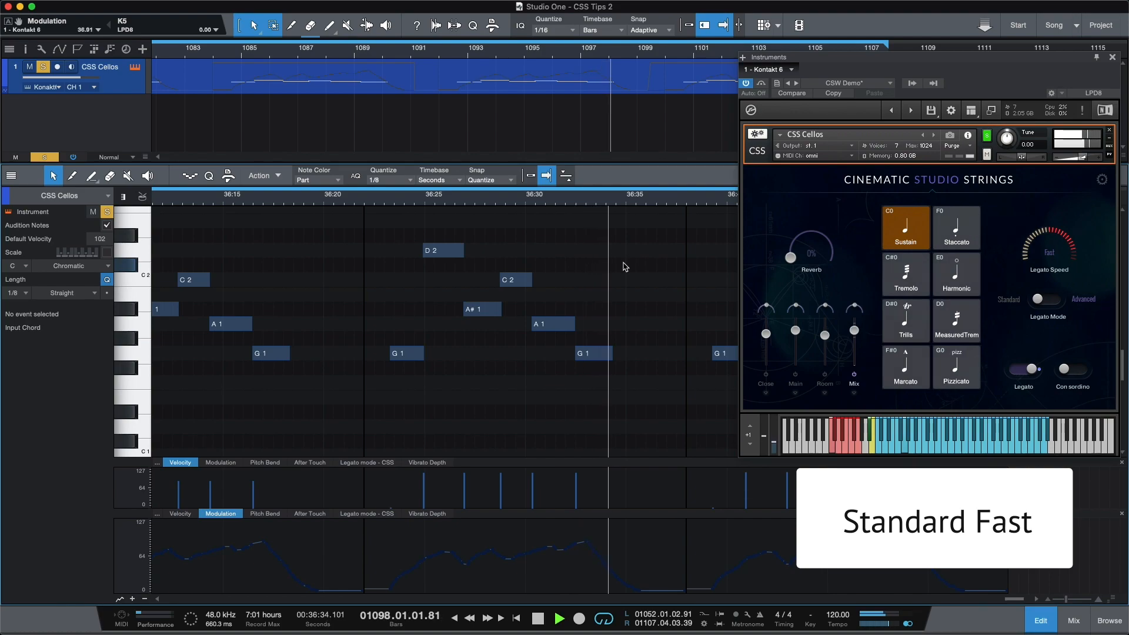
# Examine the cello notes, velocities and modulation curve across the arrangement and note editor while the Advanced legato section plays.
pyautogui.hscroll(2, 625, 267)
pyautogui.scroll(-3, 620, 111)
pyautogui.hscroll(-4, 619, 111)
pyautogui.scroll(-2, 616, 113)
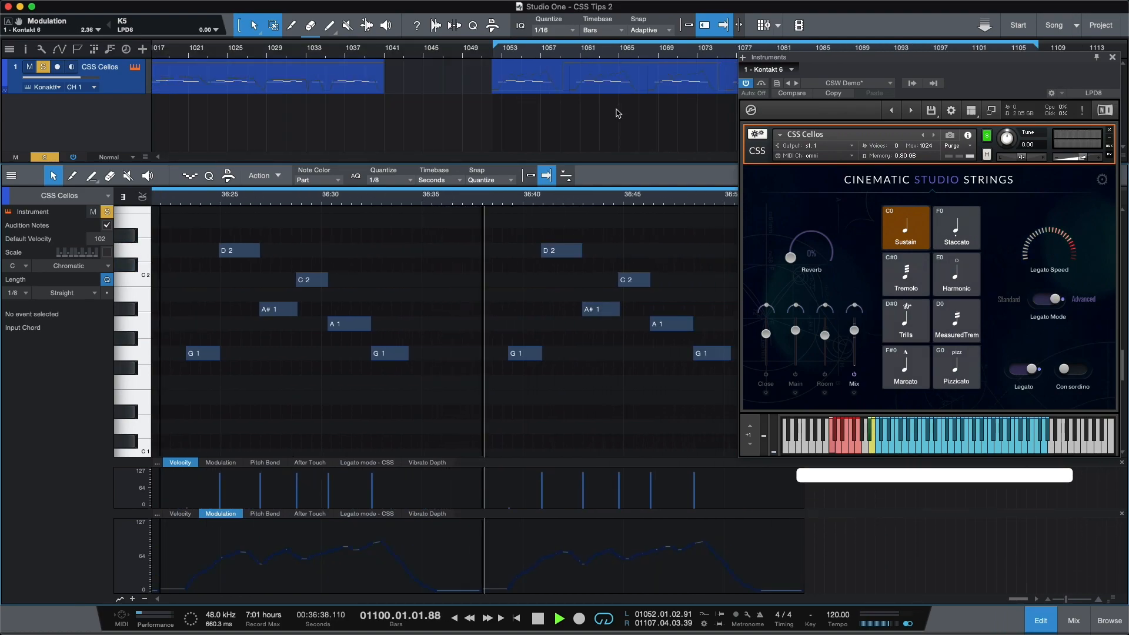
pyautogui.scroll(2, 616, 112)
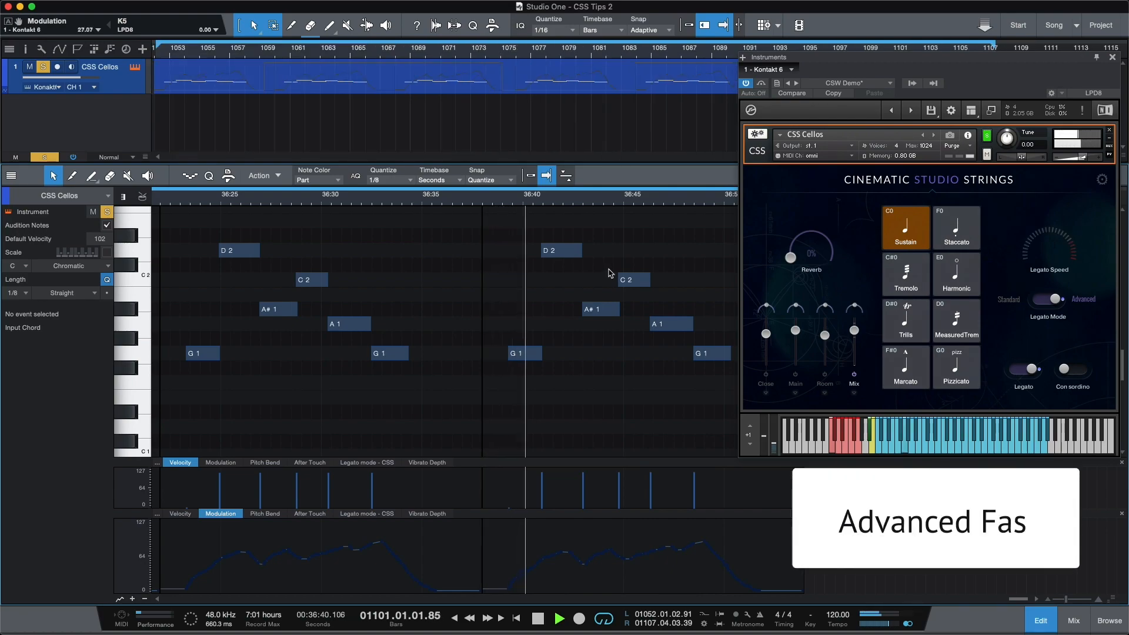
pyautogui.scroll(-2, 626, 343)
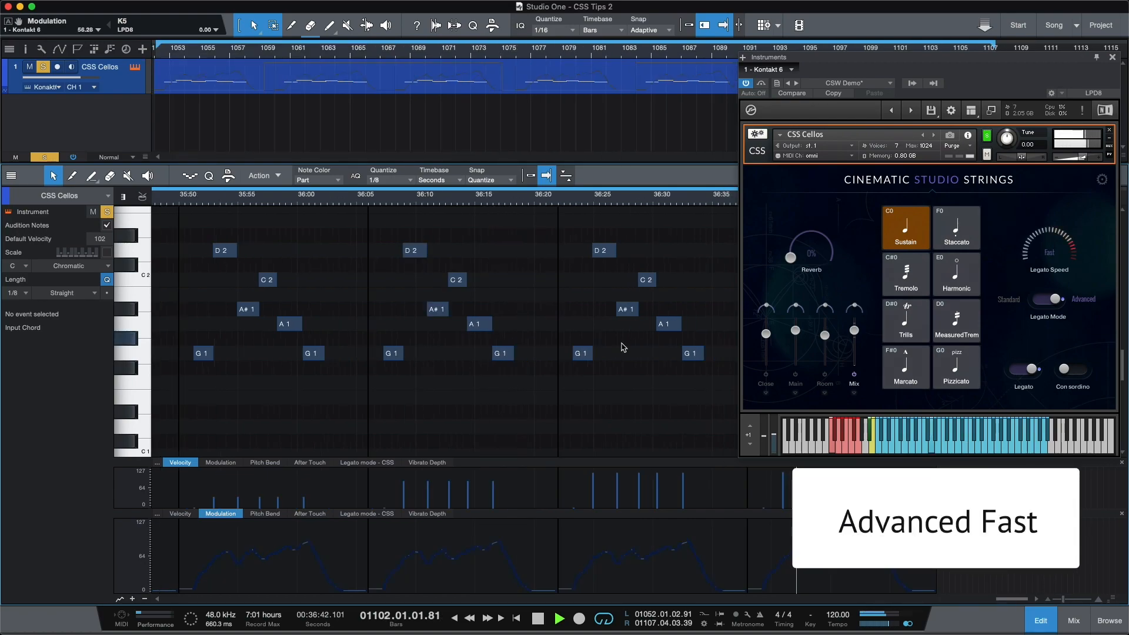
pyautogui.scroll(3, 623, 347)
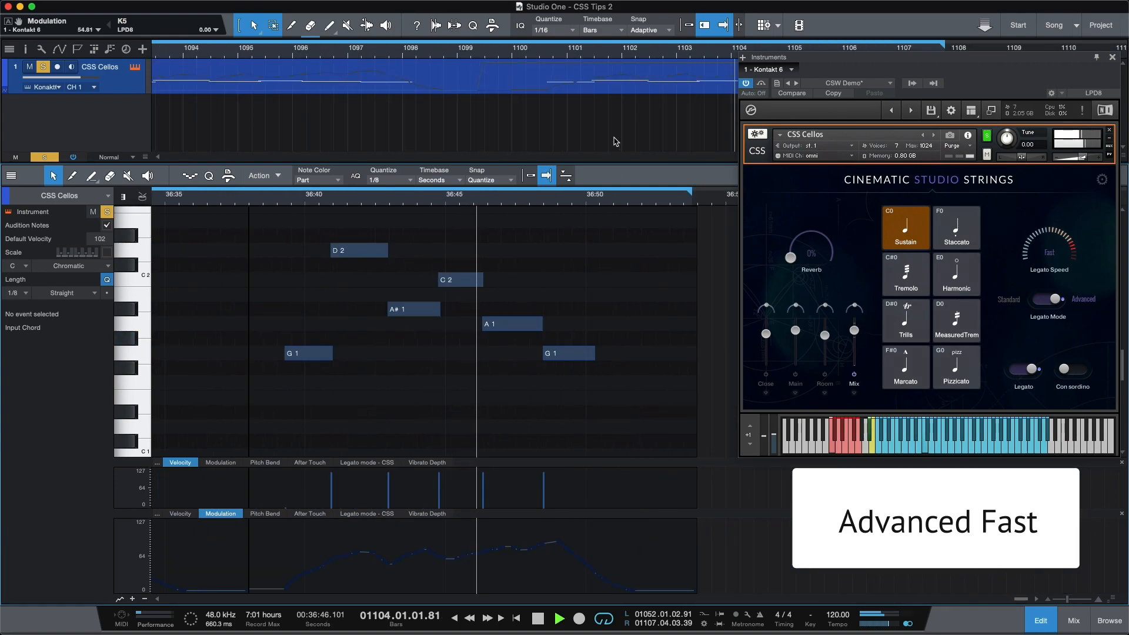
pyautogui.scroll(4, 615, 141)
pyautogui.hscroll(-4, 615, 141)
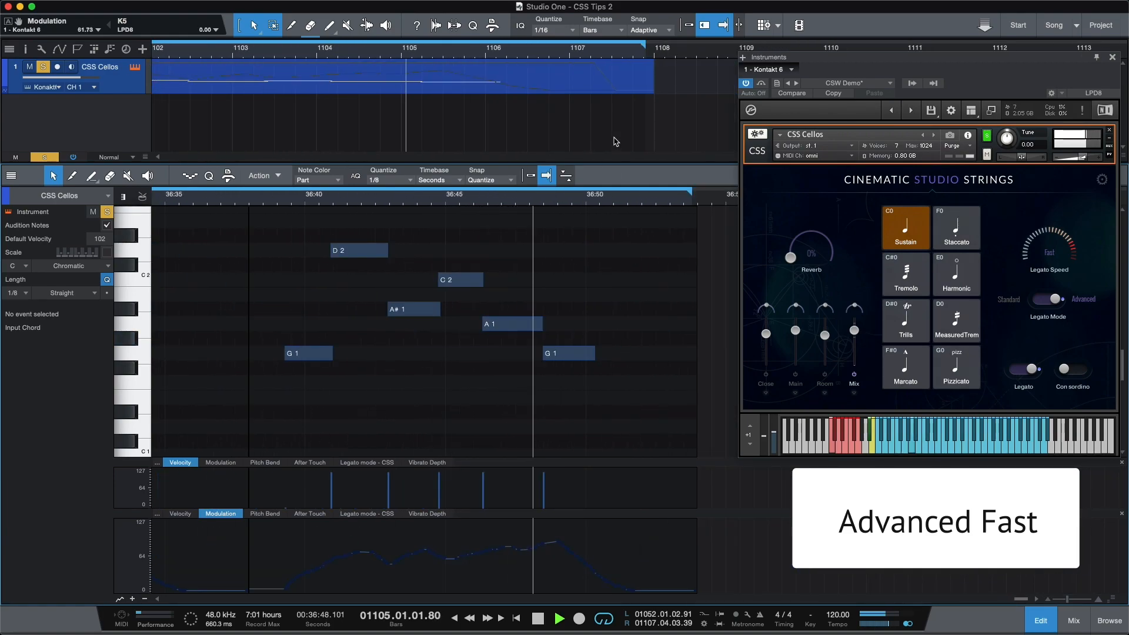
pyautogui.hscroll(-1, 615, 141)
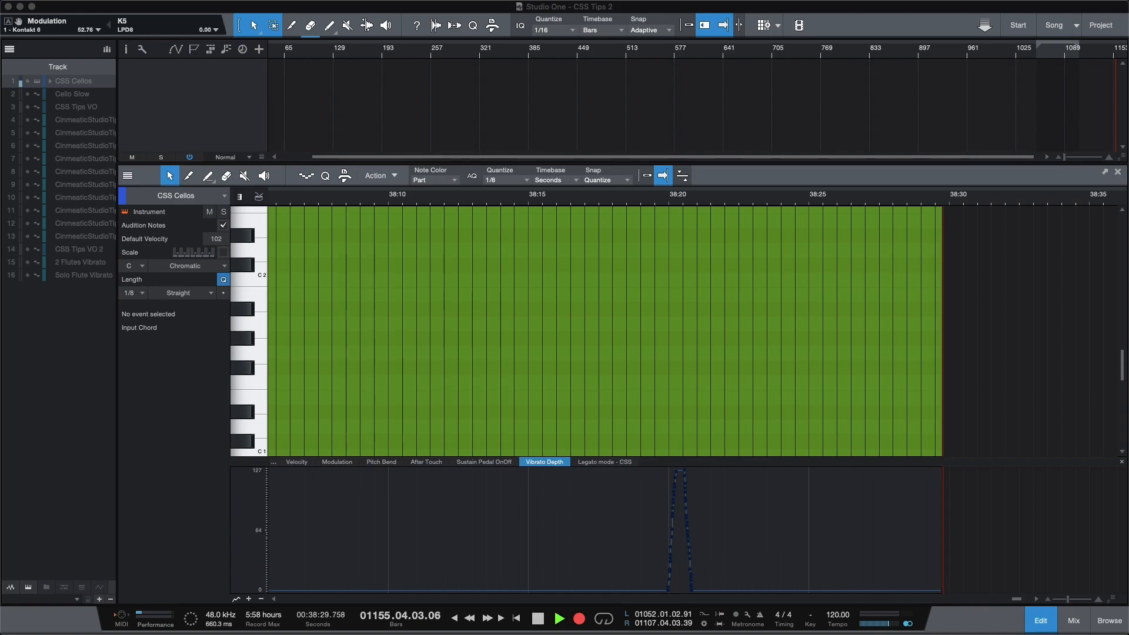
# Bring up the CSW 2 Flutes instrument window and hide the track list.
pyautogui.click(31, 424)
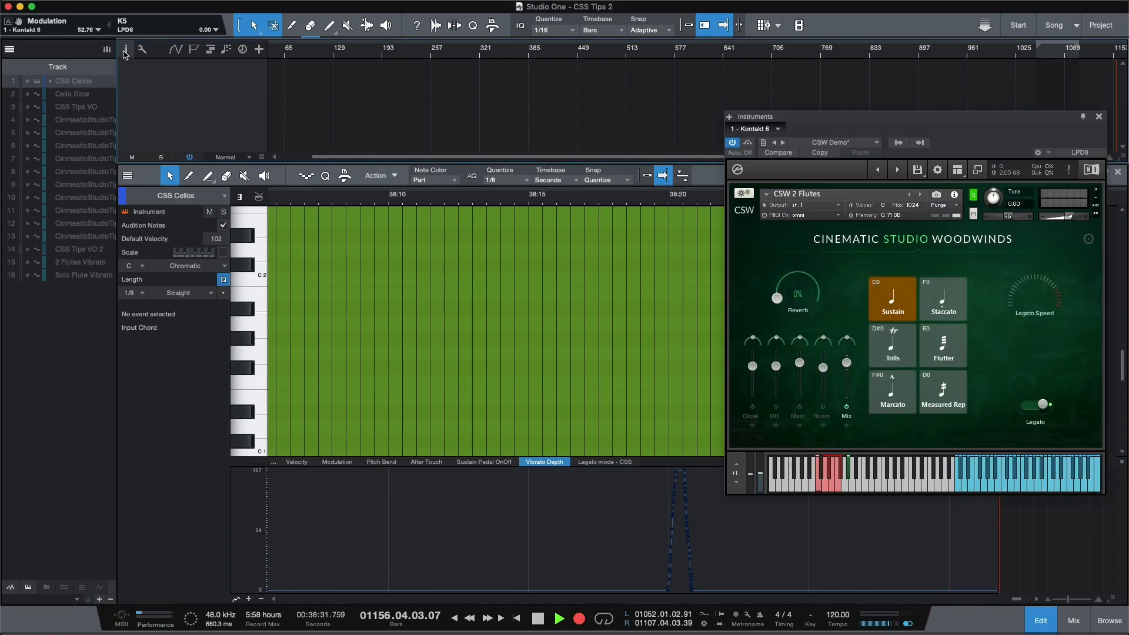
pyautogui.click(8, 50)
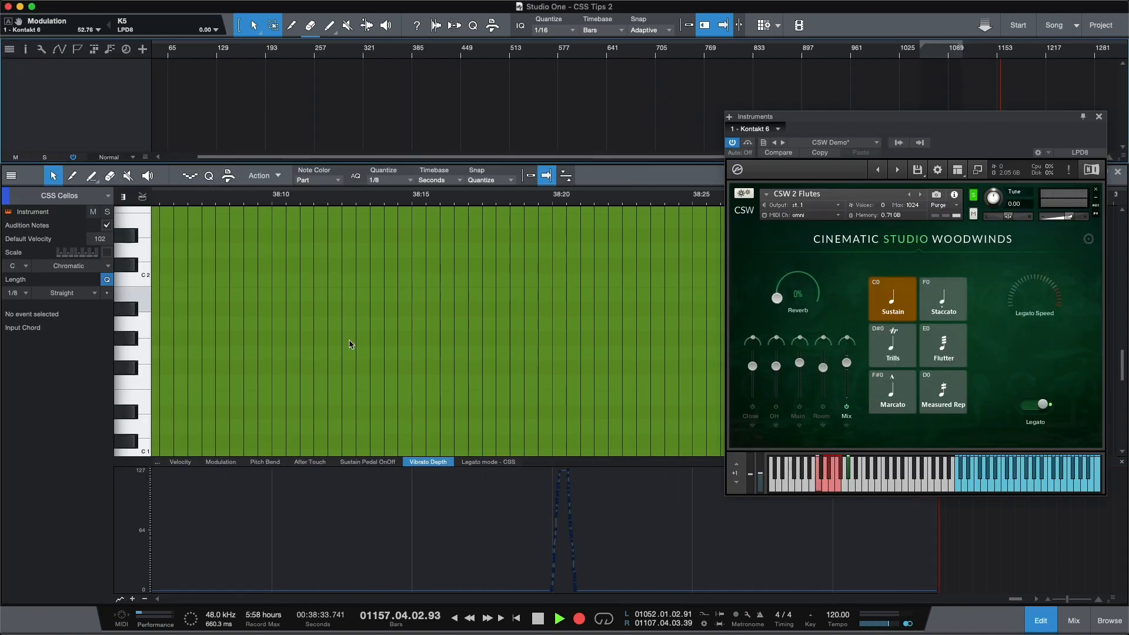